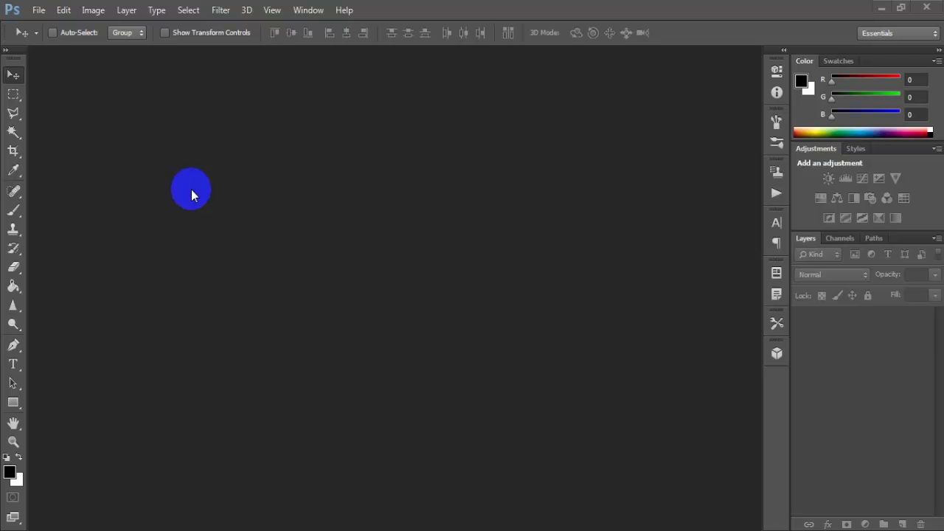
Step: Open Model-1.jpg, the bearded man's portrait, as a new document
click(38, 9)
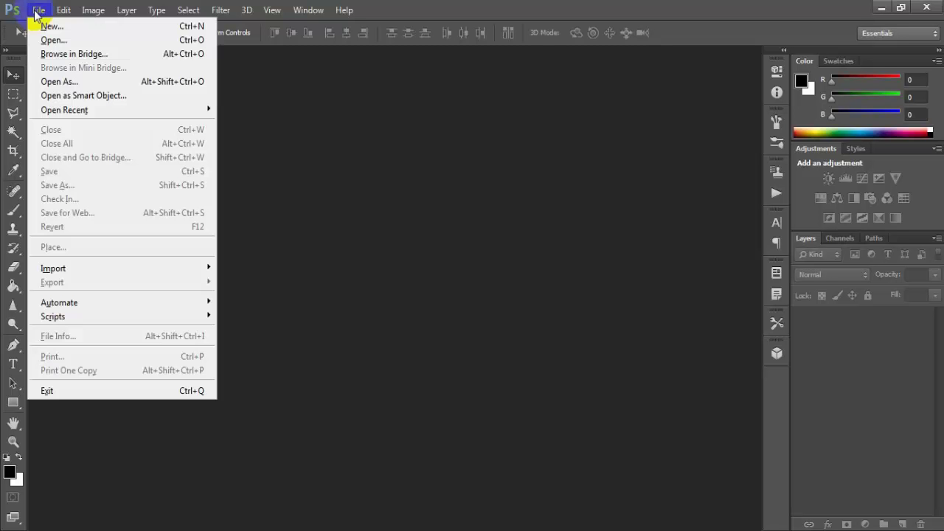
click(169, 42)
click(457, 154)
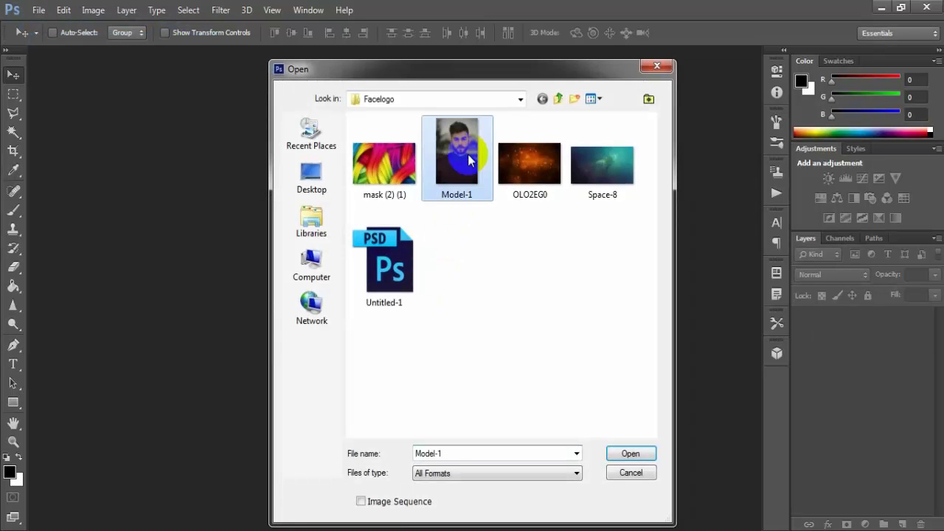
click(627, 453)
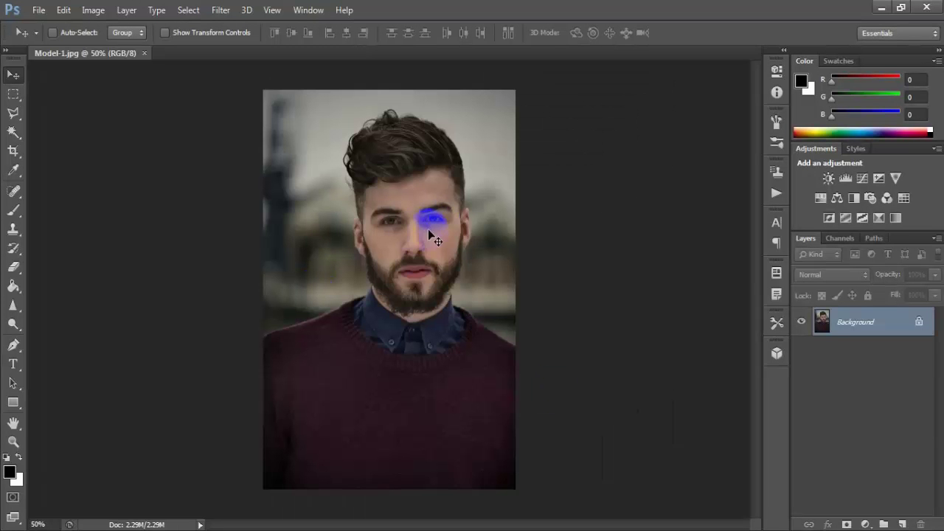
Step: Switch to the Polygonal Lasso Tool and zoom in on the portrait
click(13, 112)
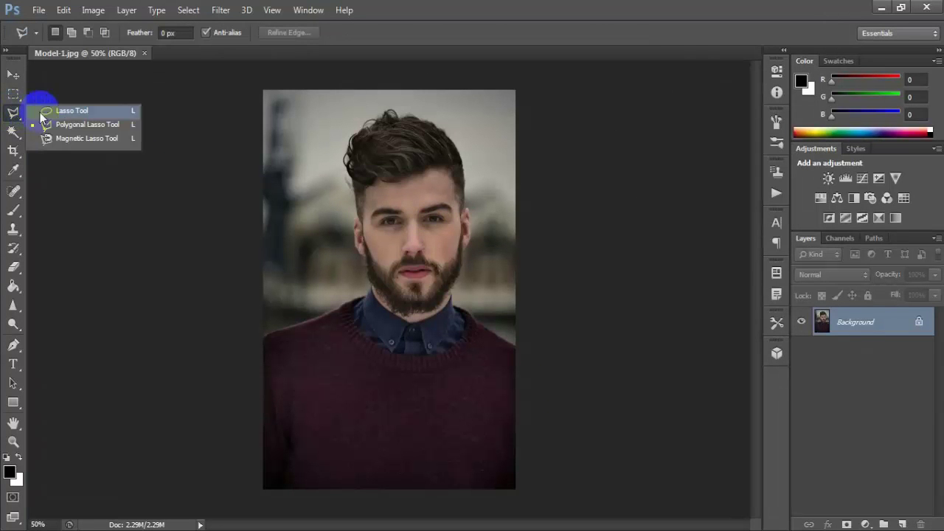
click(135, 128)
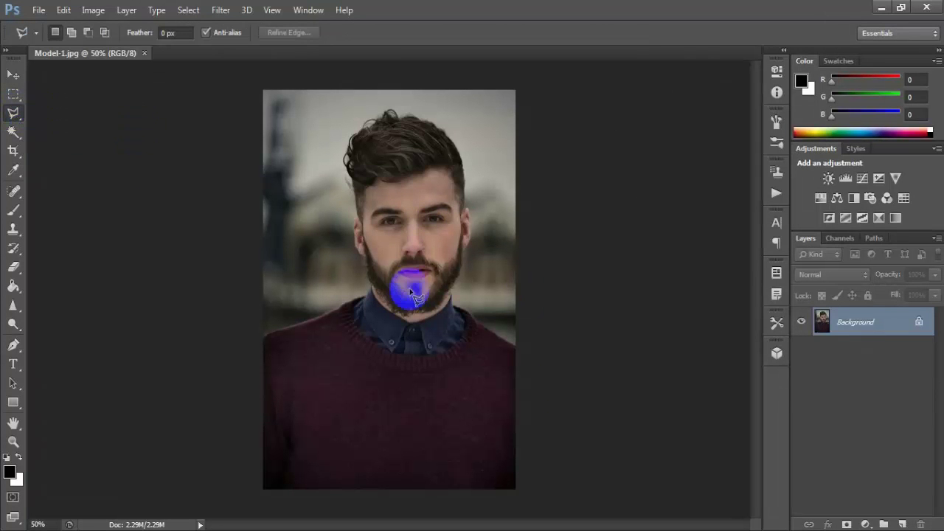
key(ctrl+plus)
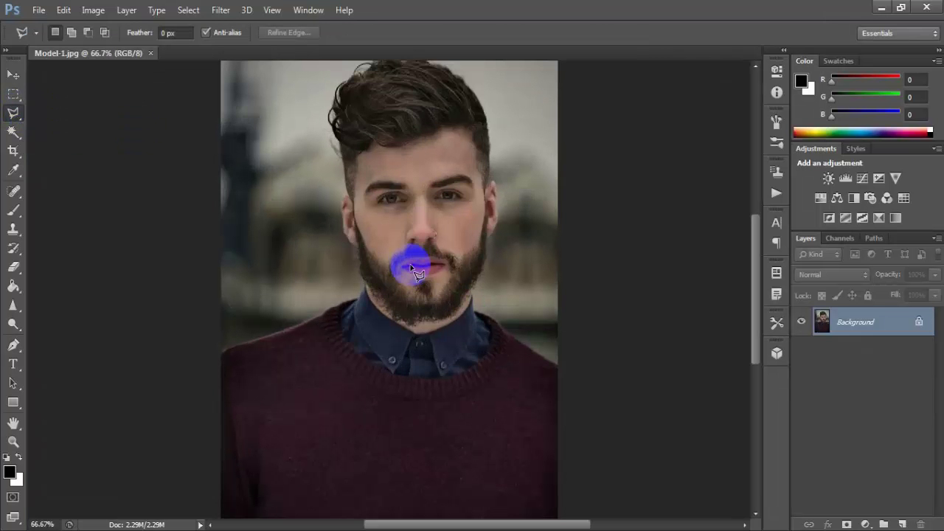
scroll(415, 274, up, 2)
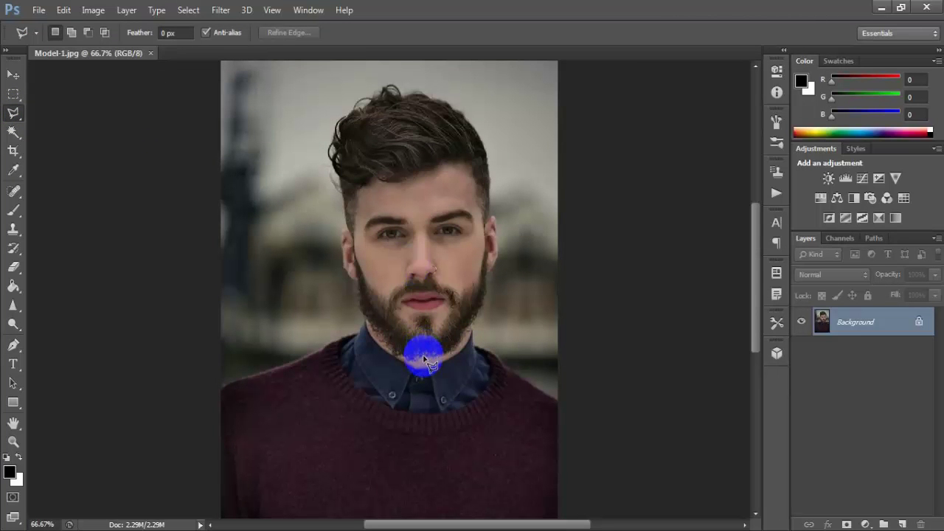
Step: Trace lasso points from the chin up the right jaw and cheek, over the top of the hair
click(425, 359)
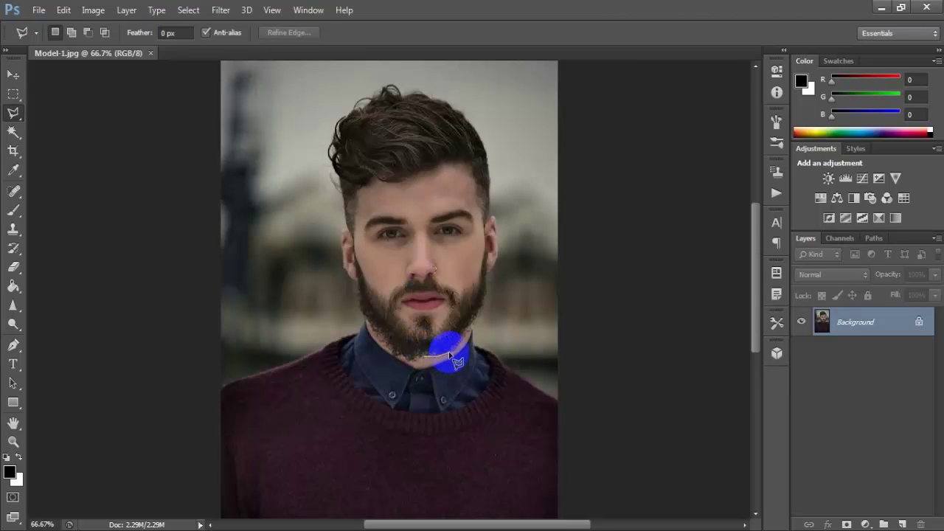
click(456, 349)
click(467, 332)
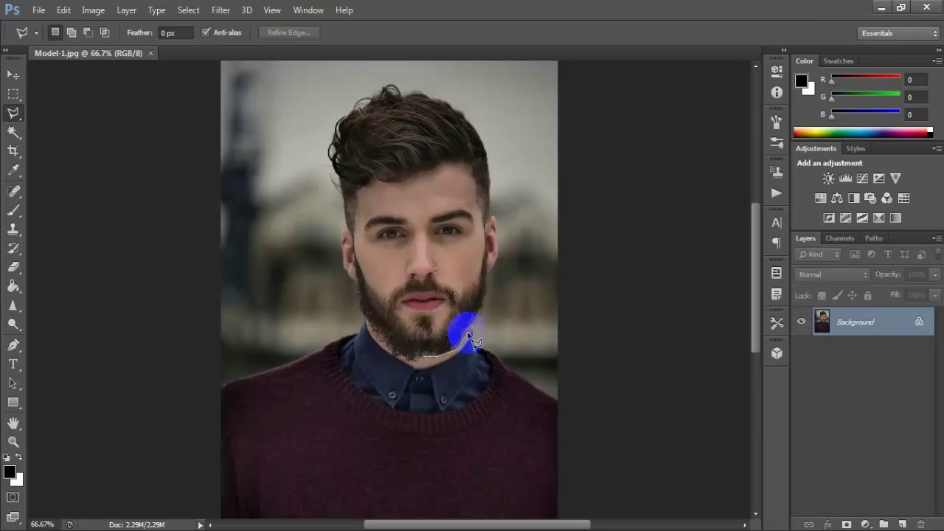
click(474, 319)
click(486, 298)
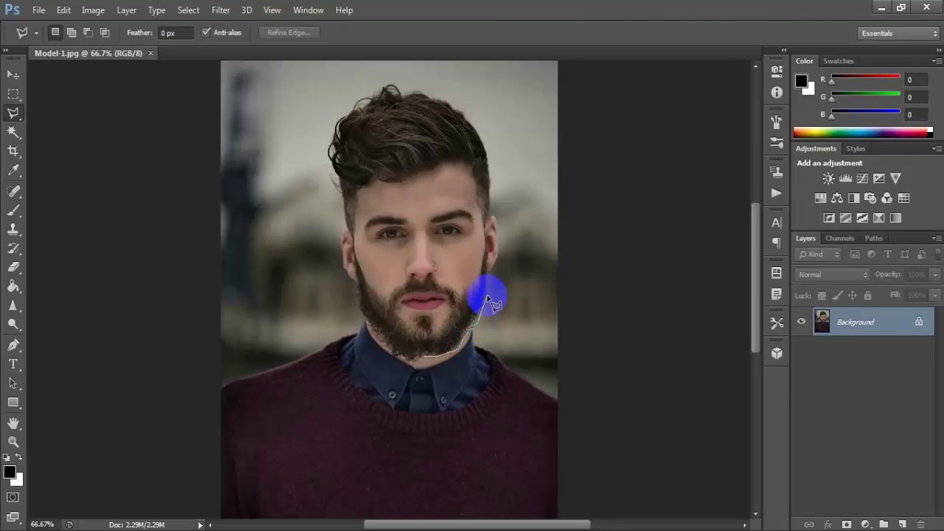
click(489, 287)
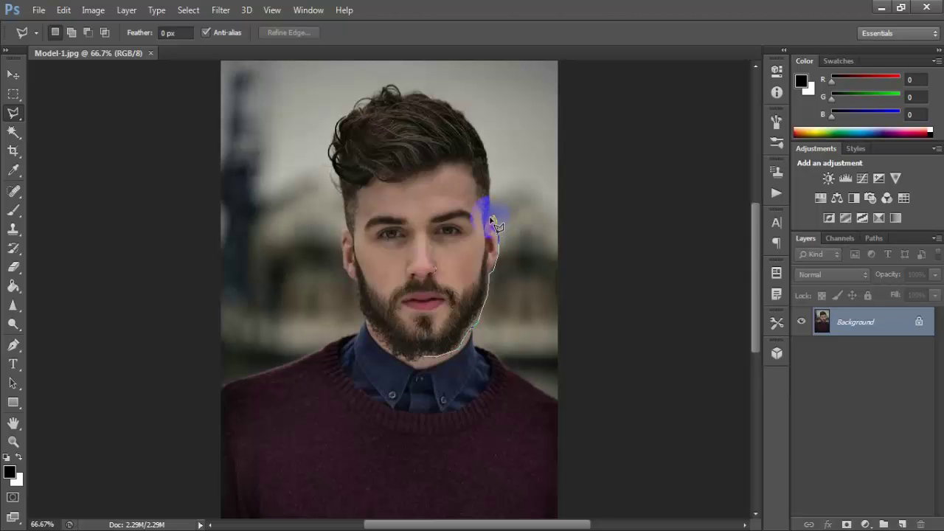
click(491, 201)
click(480, 139)
click(465, 118)
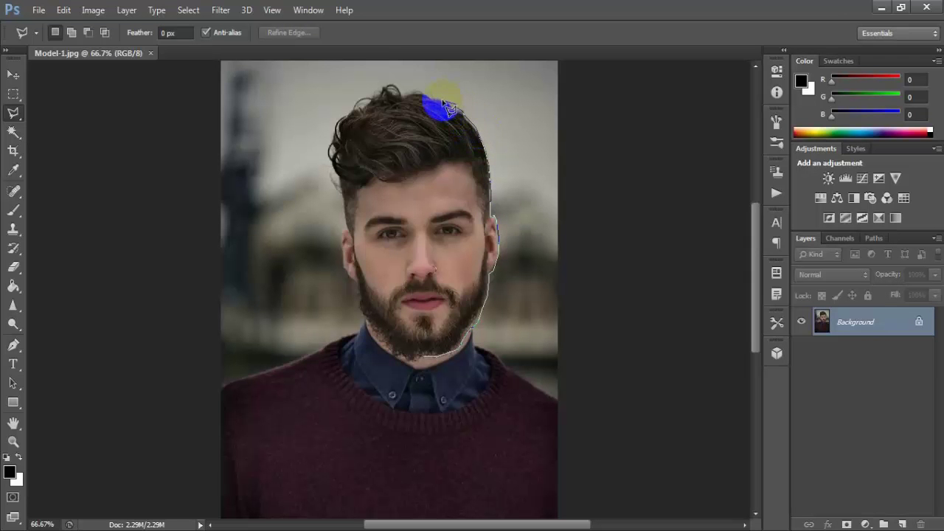
click(425, 97)
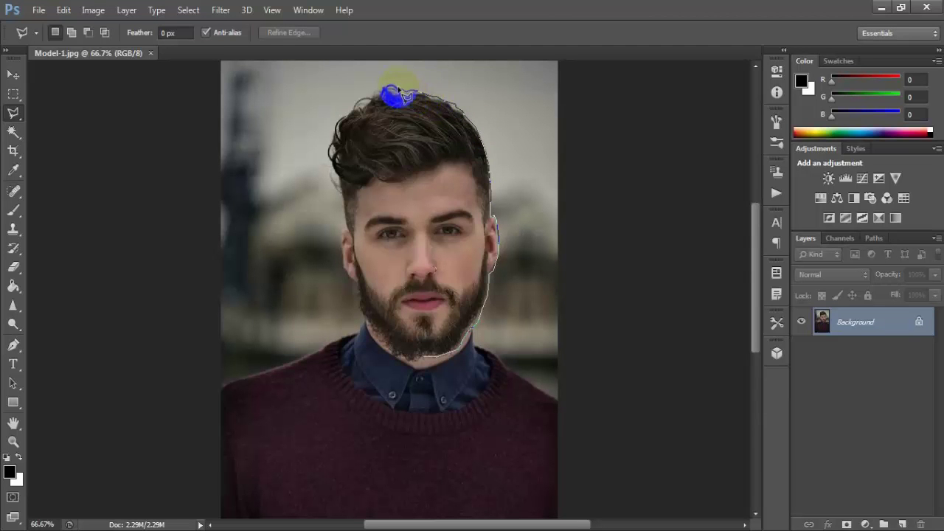
Step: Trace down the left side of the hair past the ear and close the outline at the chin
click(344, 94)
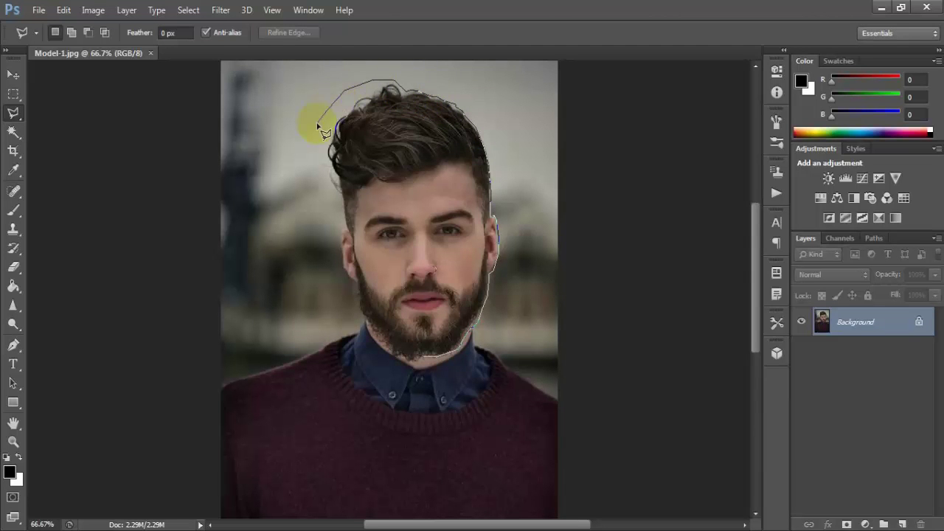
click(313, 136)
click(315, 172)
click(341, 190)
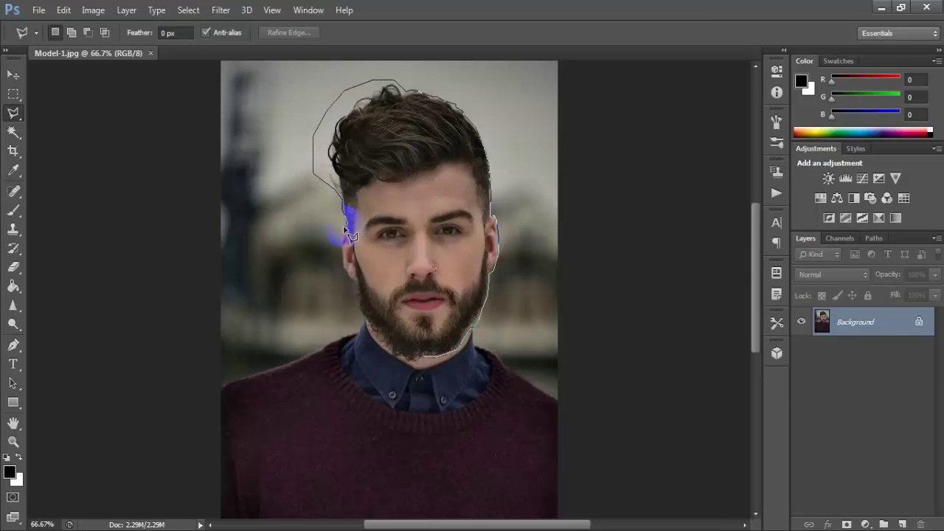
click(342, 251)
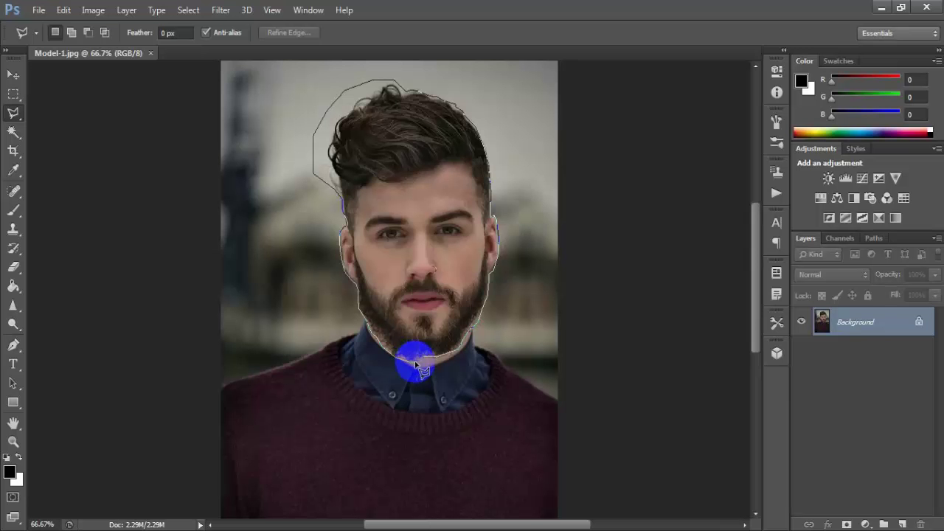
click(424, 358)
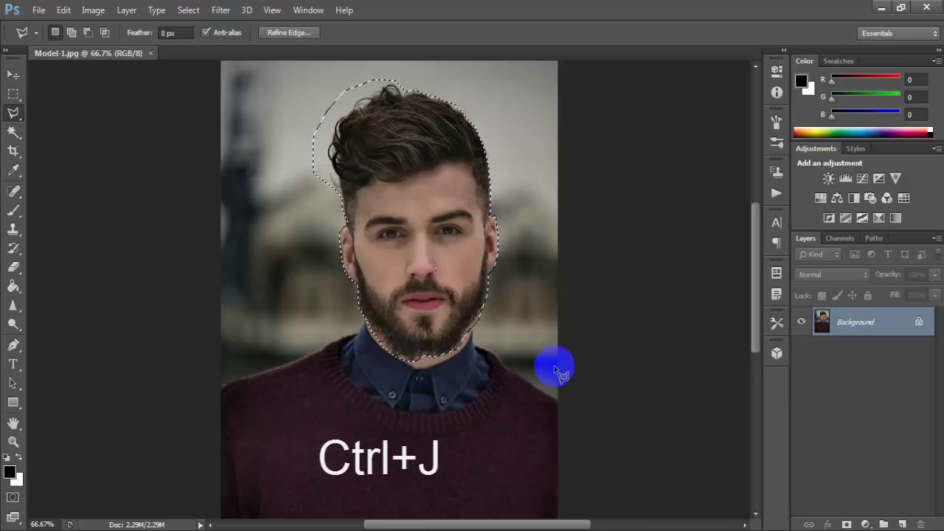
Step: Copy the selected head onto Layer 1 and zoom out to the whole image
key(ctrl+j)
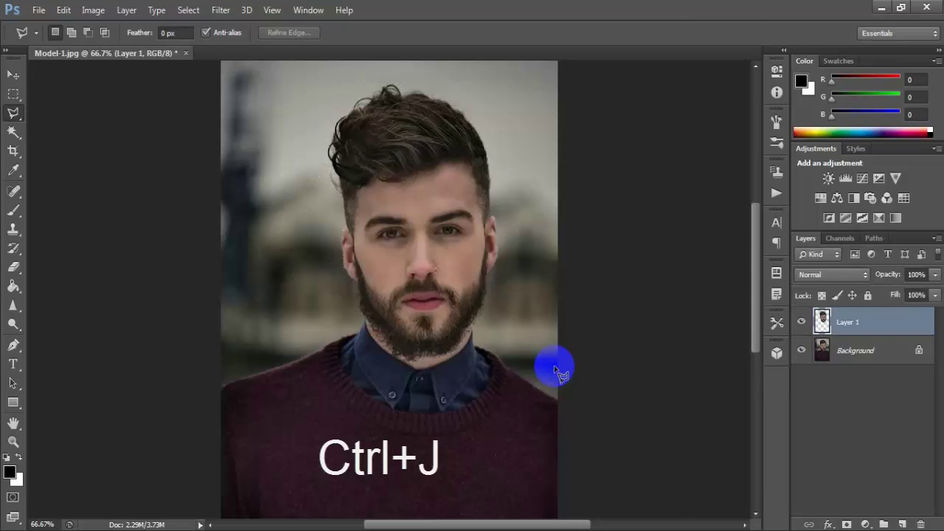
click(865, 327)
key(ctrl+minus)
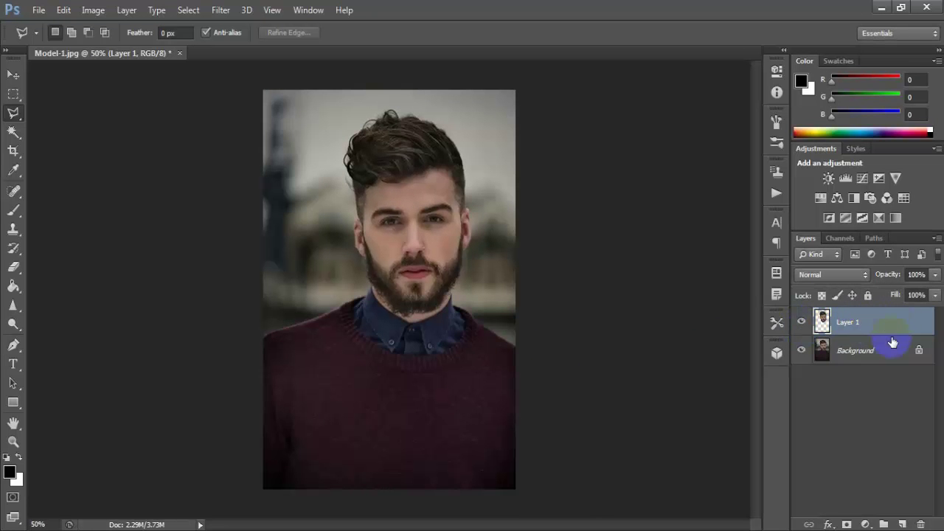
click(13, 74)
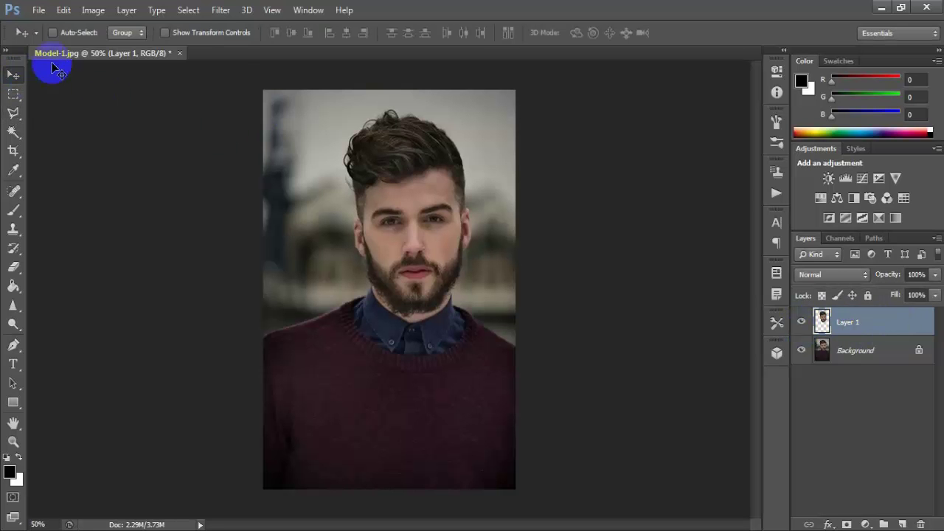
Step: Apply a Threshold of 67 to Layer 1 for a black-and-white head
click(94, 10)
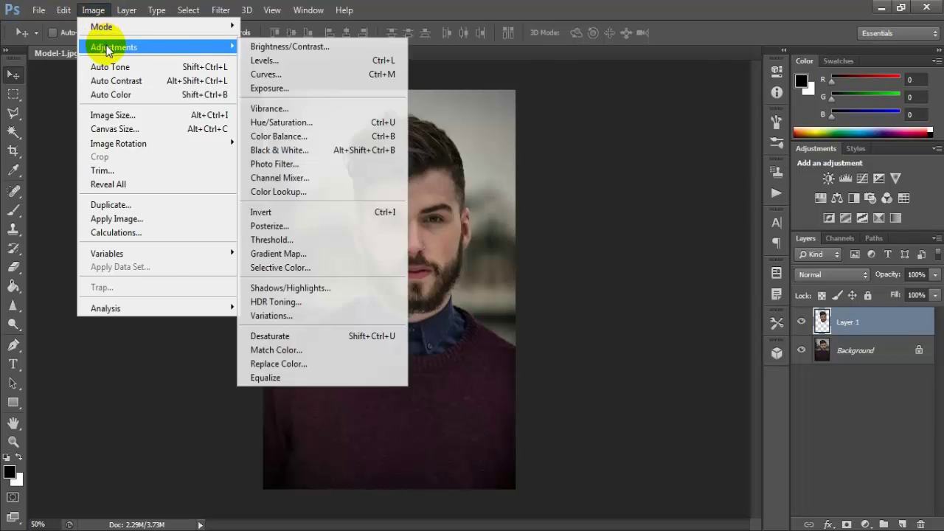
mouse_move(114, 46)
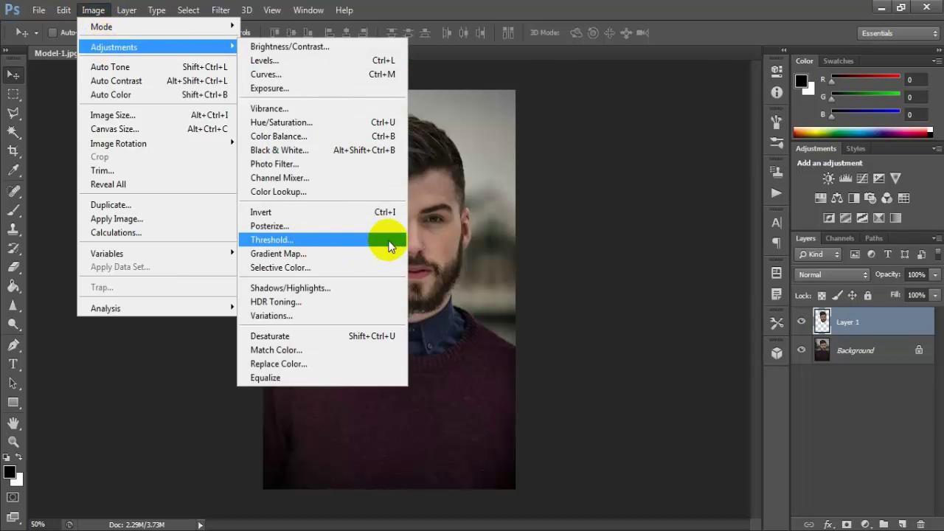
click(389, 245)
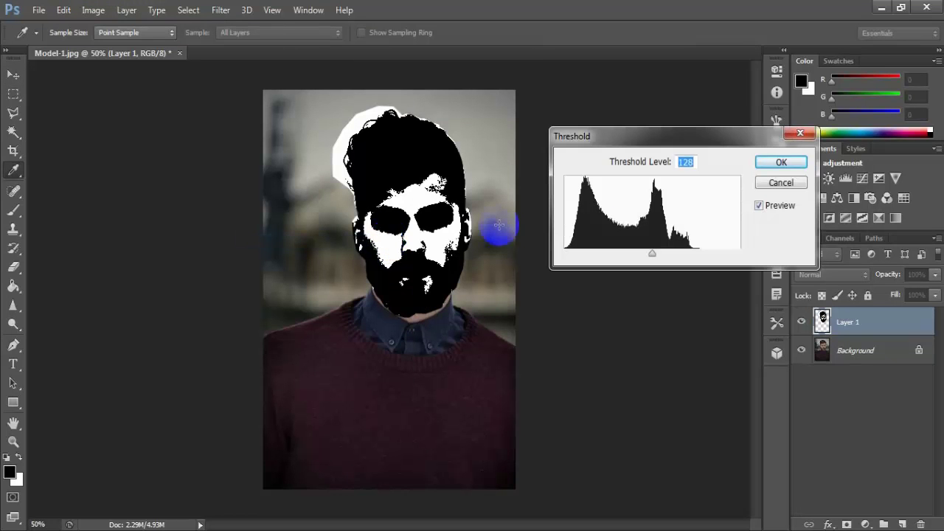
drag(656, 256, 610, 250)
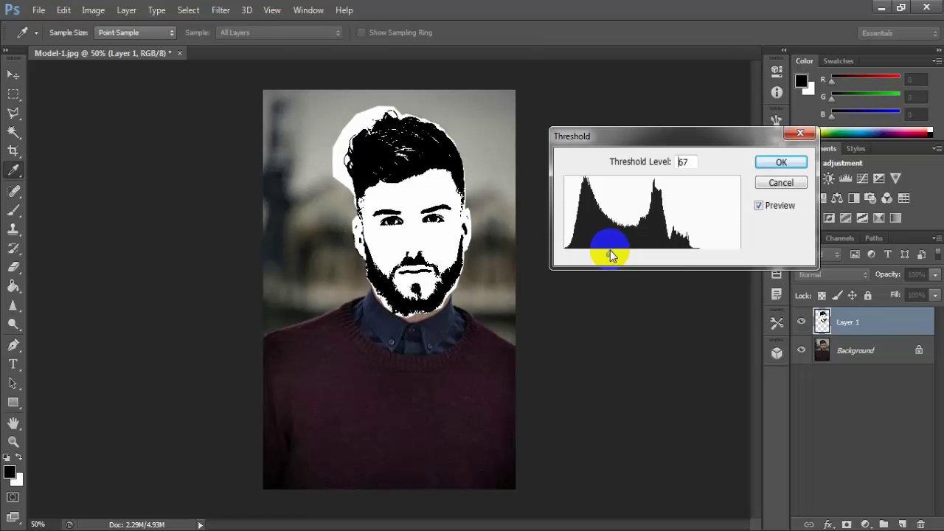
click(774, 163)
key(v)
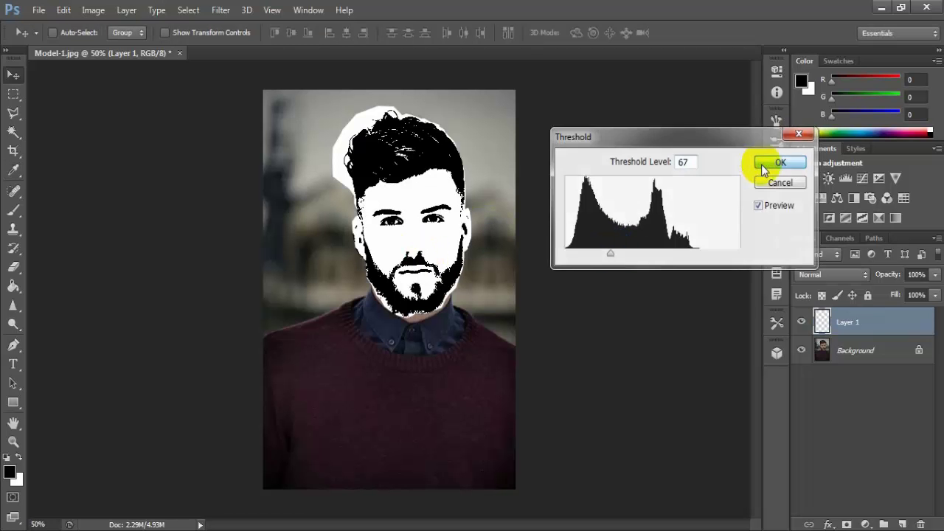
Step: Select the head's black areas with Color Range and drag them left and down
click(188, 10)
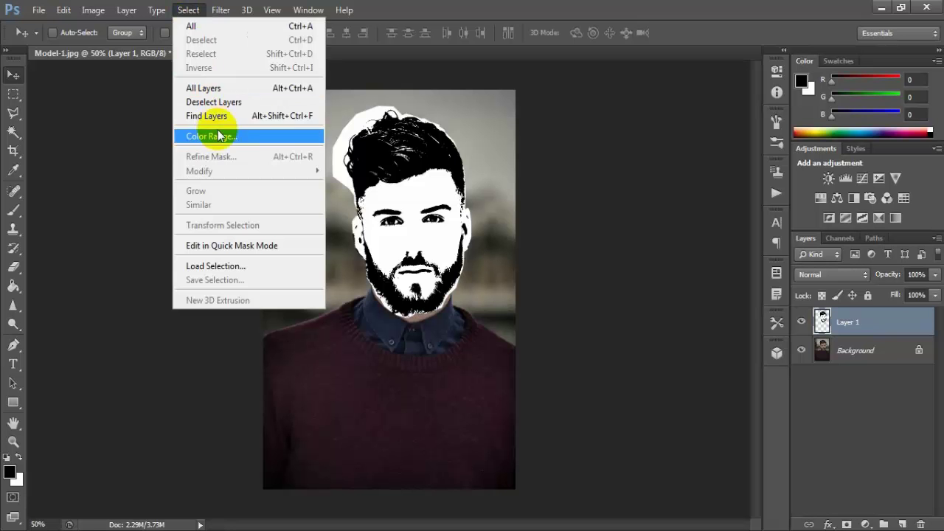
click(287, 142)
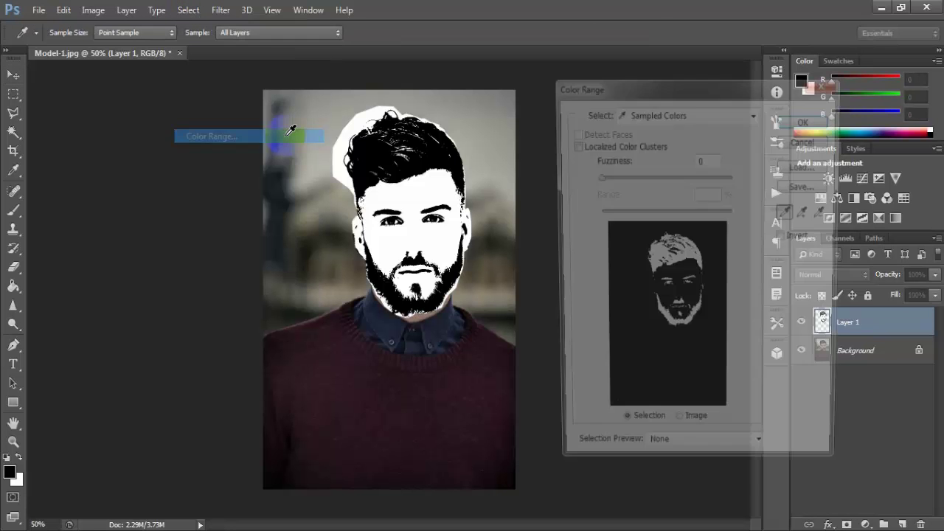
double_click(710, 160)
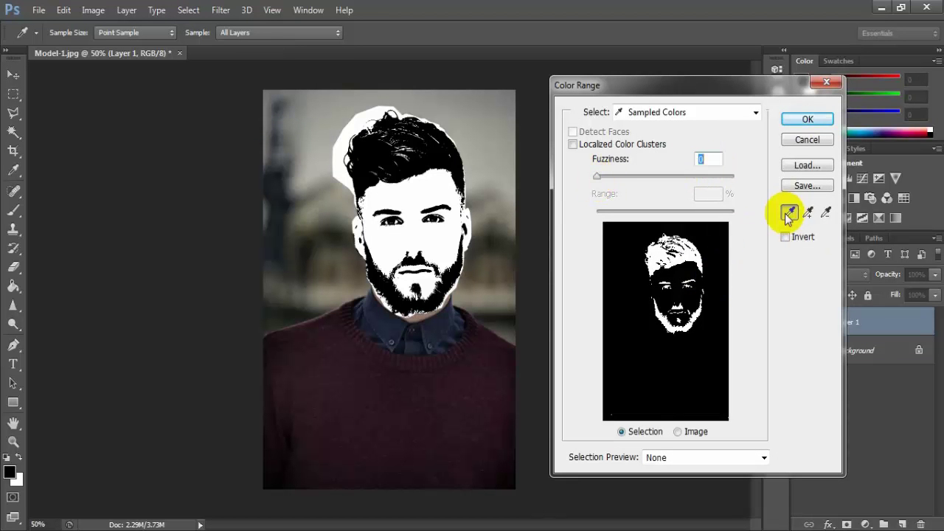
click(435, 144)
drag(438, 144, 427, 150)
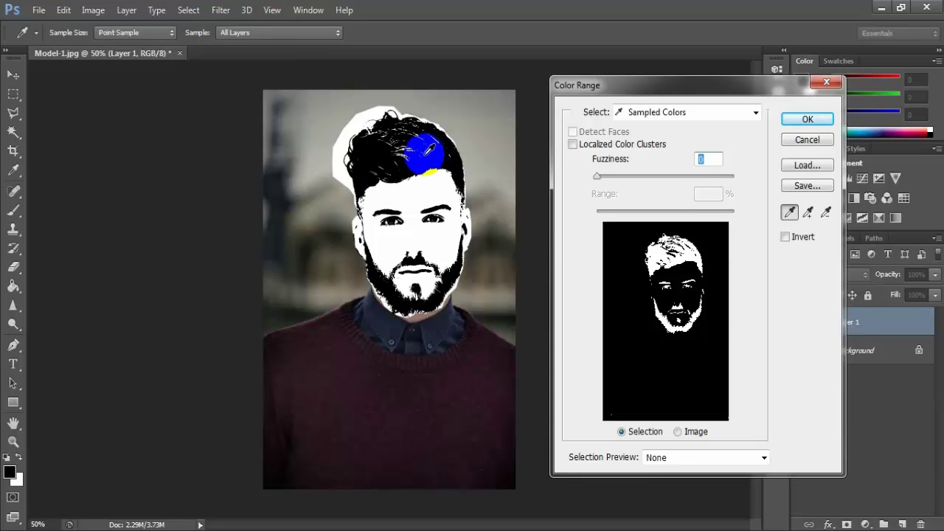
click(806, 120)
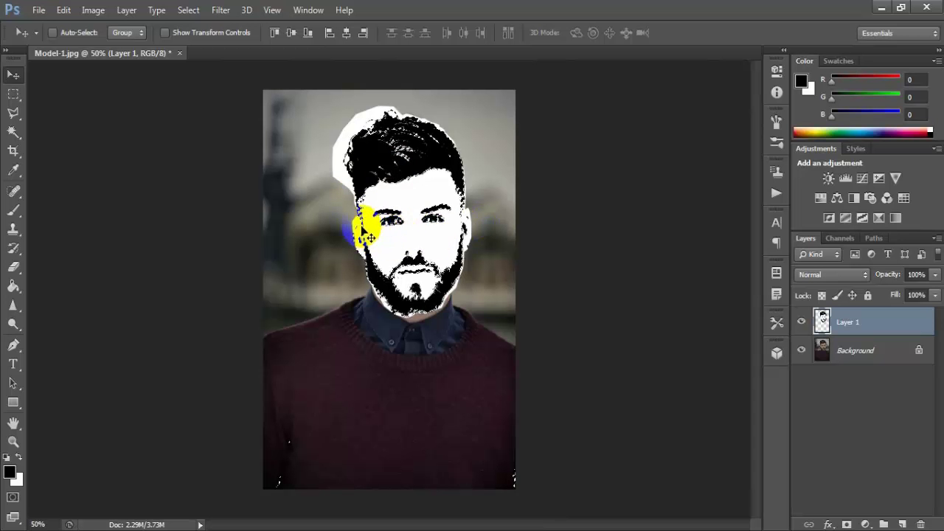
drag(367, 219, 292, 253)
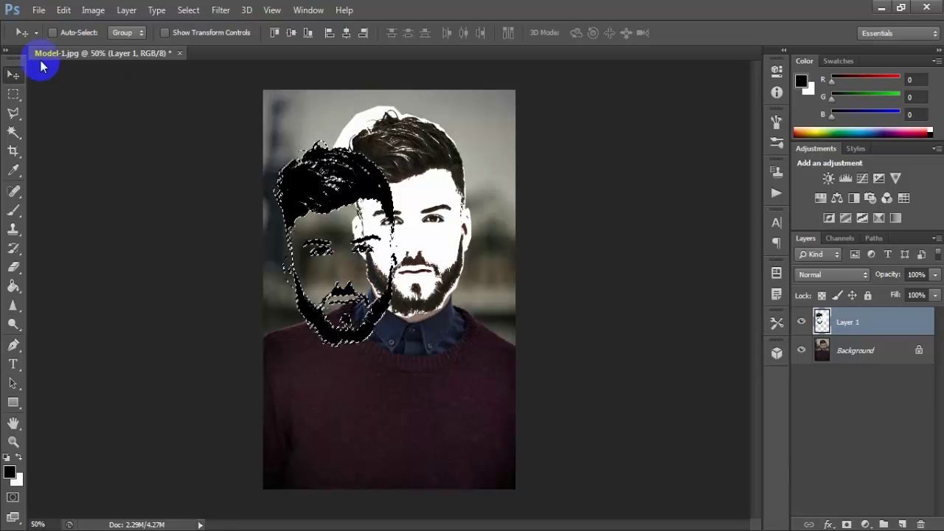
click(34, 10)
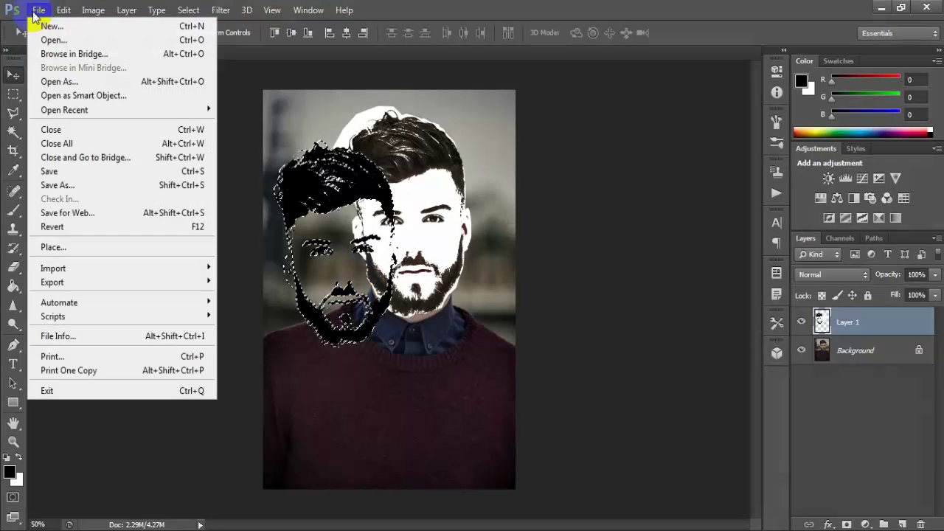
Step: Create a new white 1280 × 720 px document at 300 ppi
click(162, 27)
double_click(406, 190)
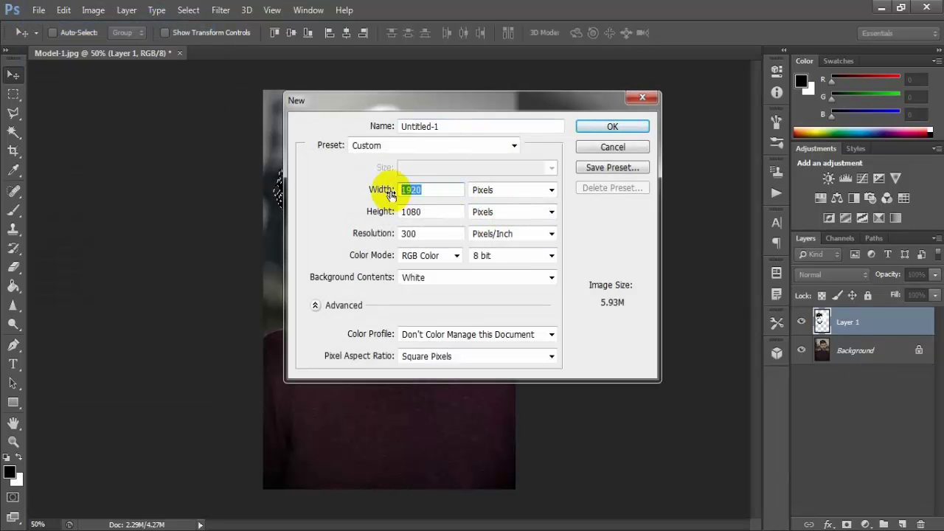
text(12)
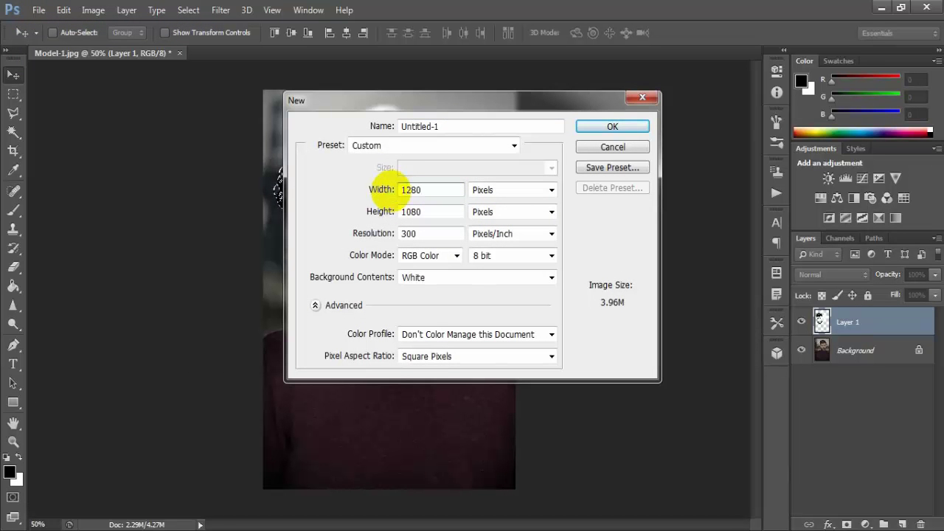
key(Tab)
key(Tab)
text(7)
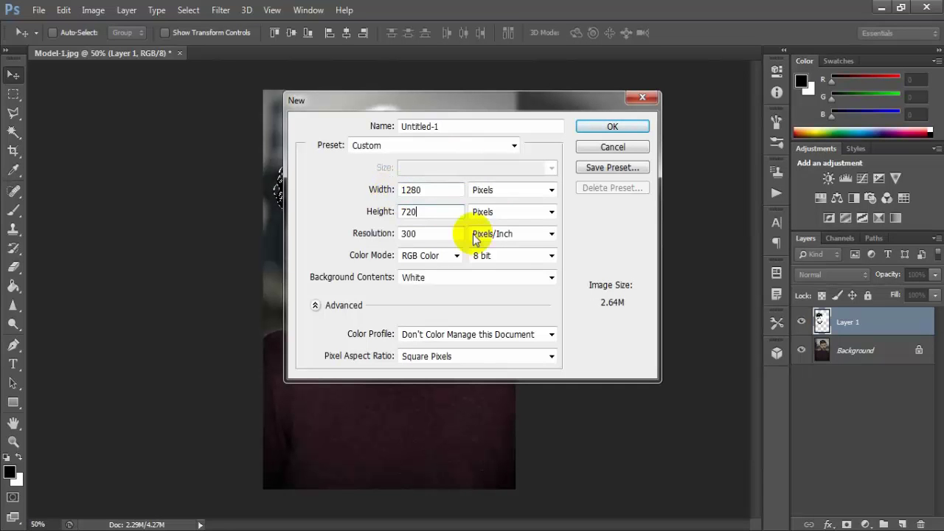
click(609, 125)
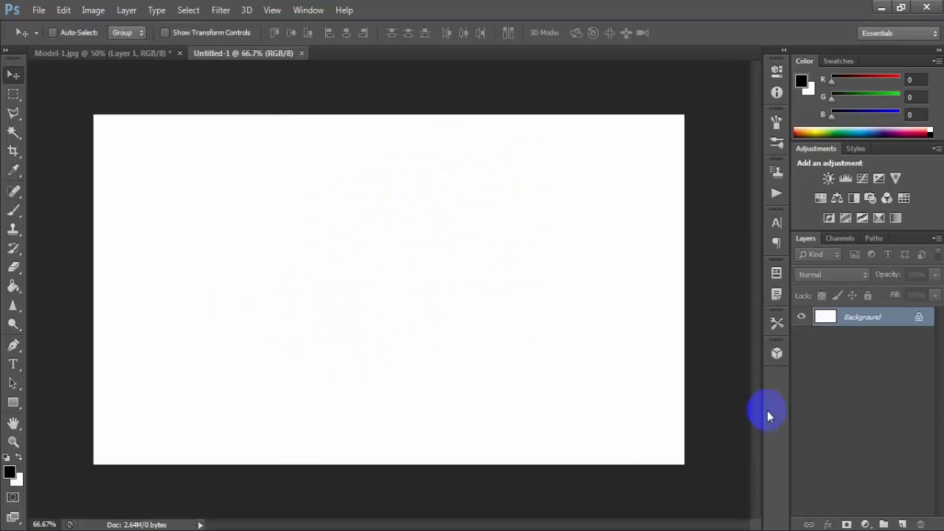
Step: Add a Gradient Fill layer using the Foreground to Background preset
click(865, 523)
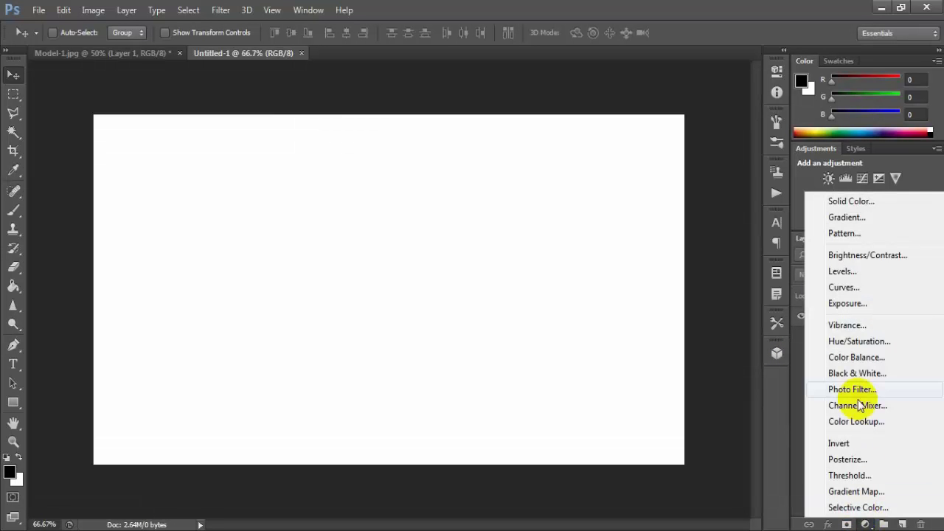
click(925, 218)
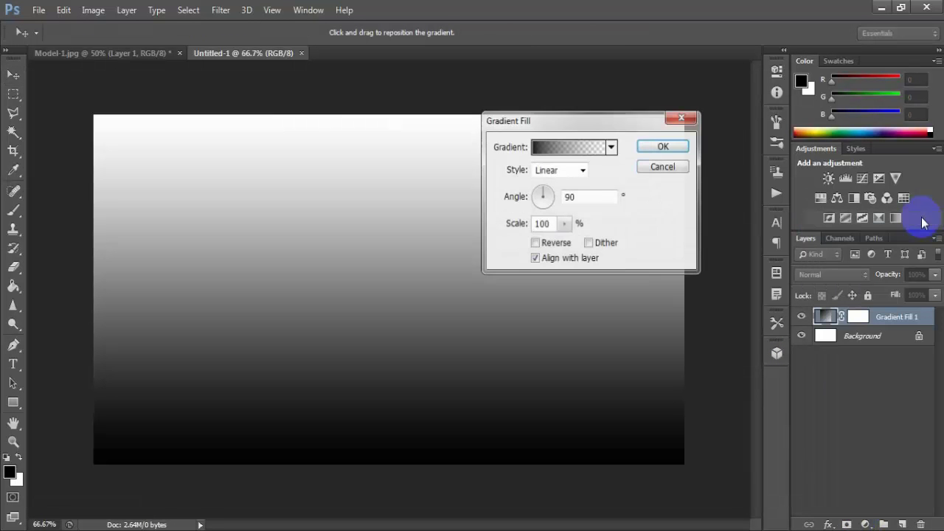
click(592, 151)
click(462, 126)
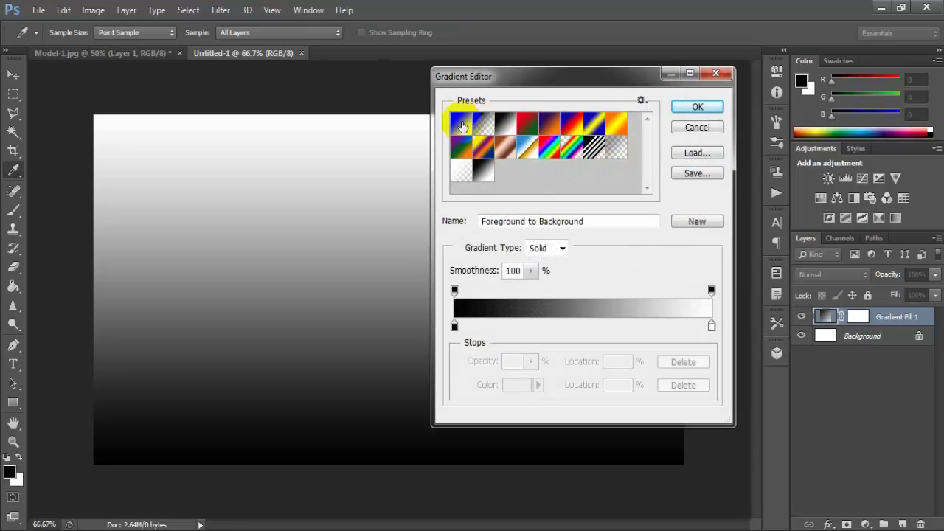
click(694, 109)
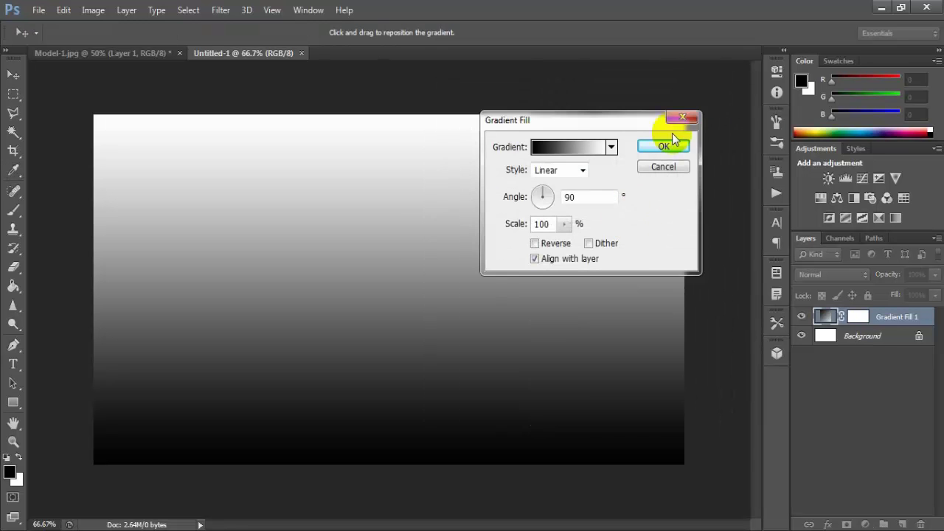
Step: Make the gradient radial, reversed and scaled to 278%, then return to Model-1.jpg
click(582, 171)
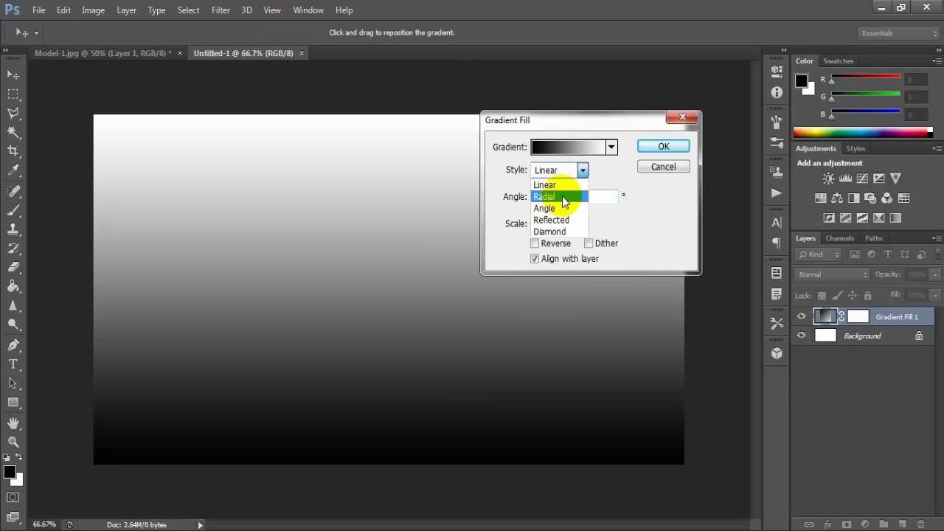
click(568, 196)
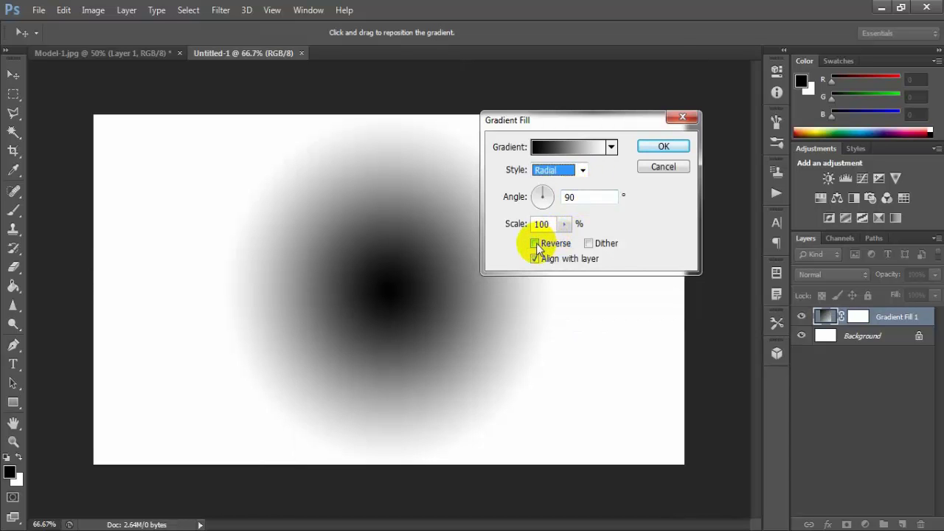
click(536, 245)
click(564, 225)
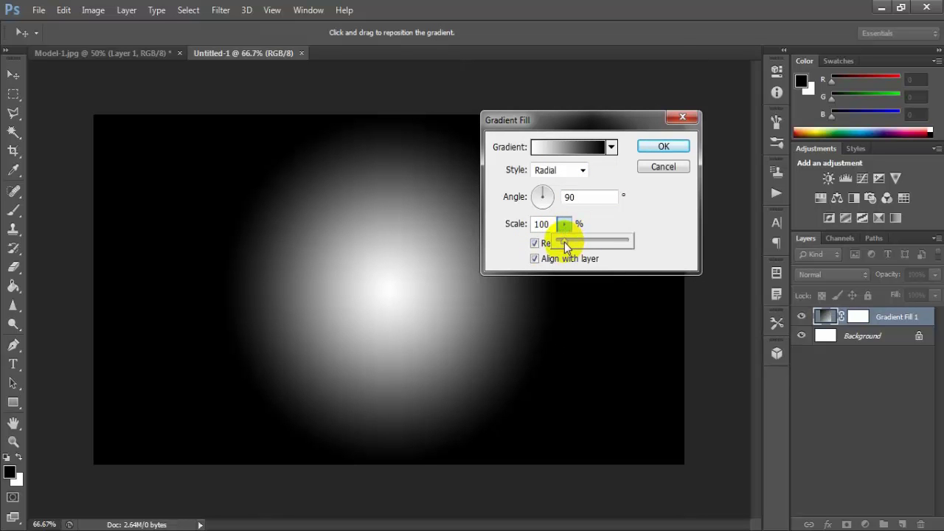
drag(565, 242, 578, 246)
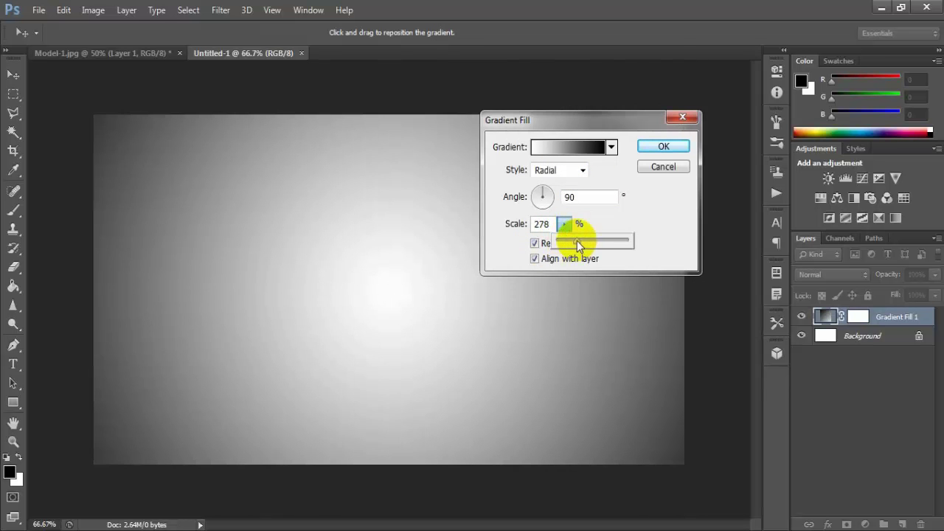
click(653, 147)
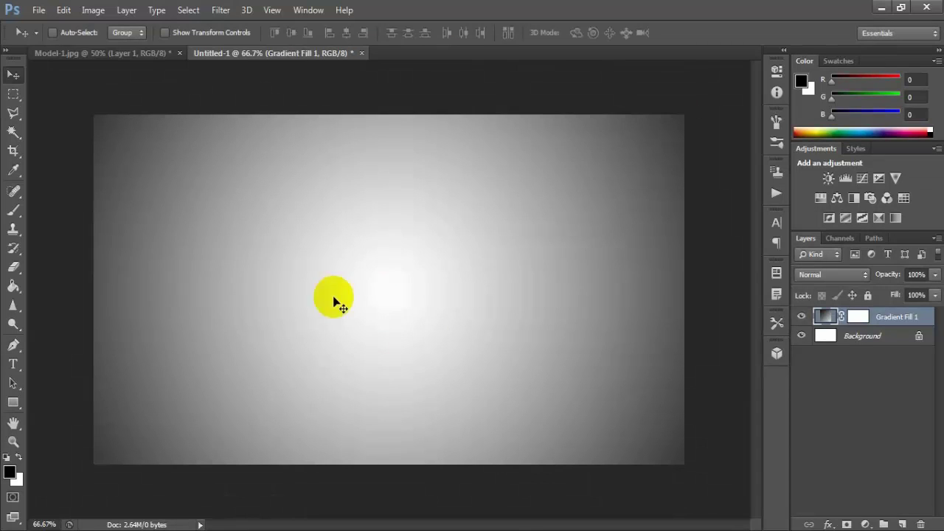
click(93, 54)
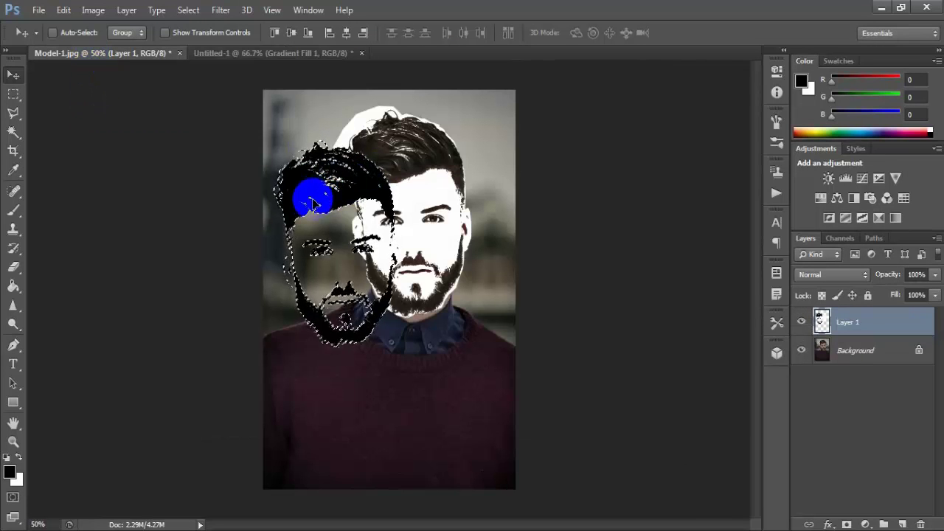
Step: Drag the black-and-white face into Untitled-1 and scale it to about 92.5%
mouse_move(321, 198)
mouse_down()
mouse_move(273, 58)
mouse_move(290, 82)
mouse_up()
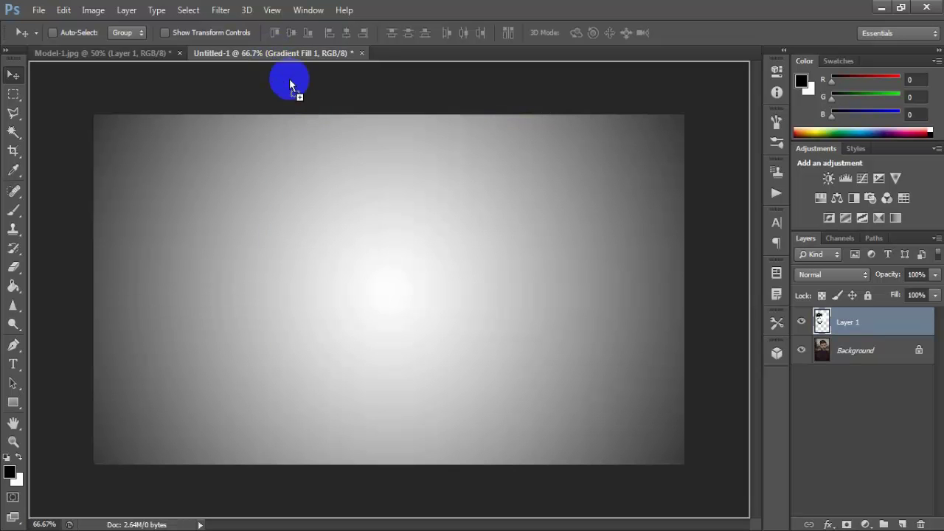
drag(380, 291, 382, 285)
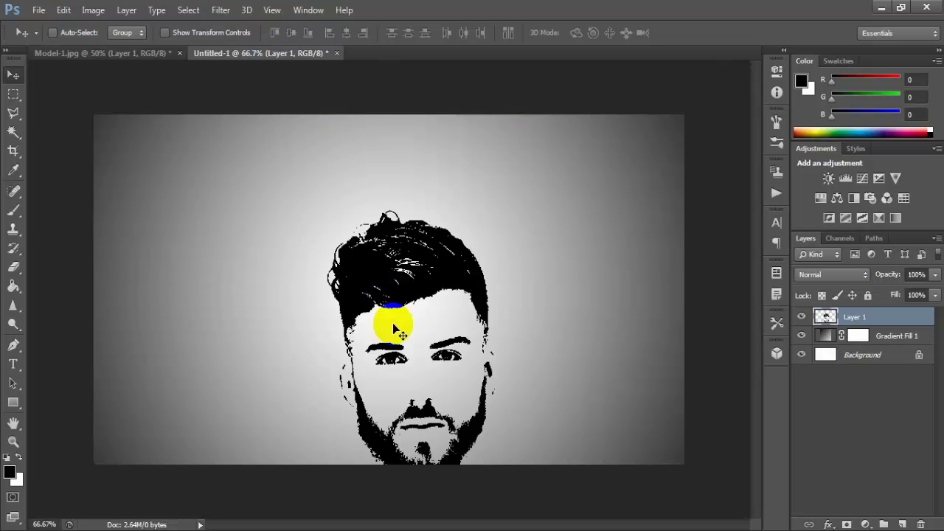
drag(390, 321, 359, 246)
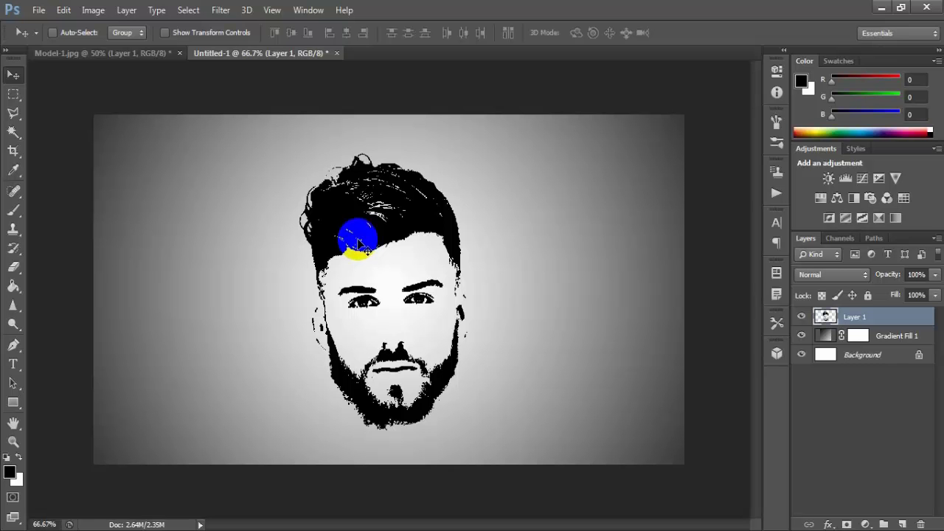
key(ctrl+t)
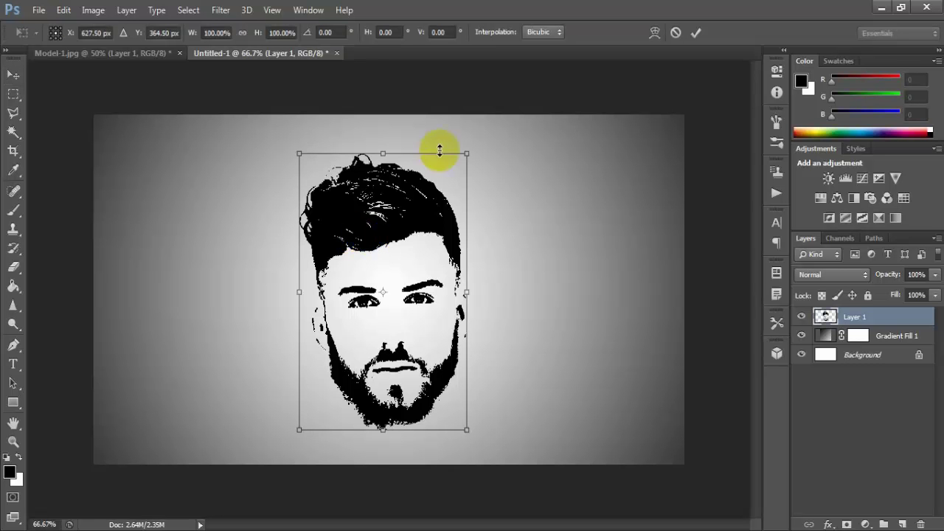
drag(467, 153, 463, 159)
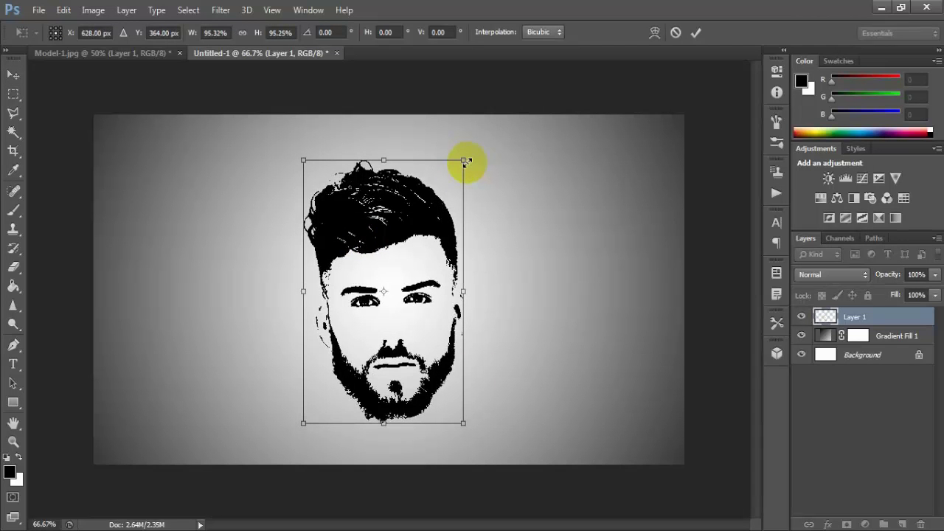
drag(464, 423, 458, 415)
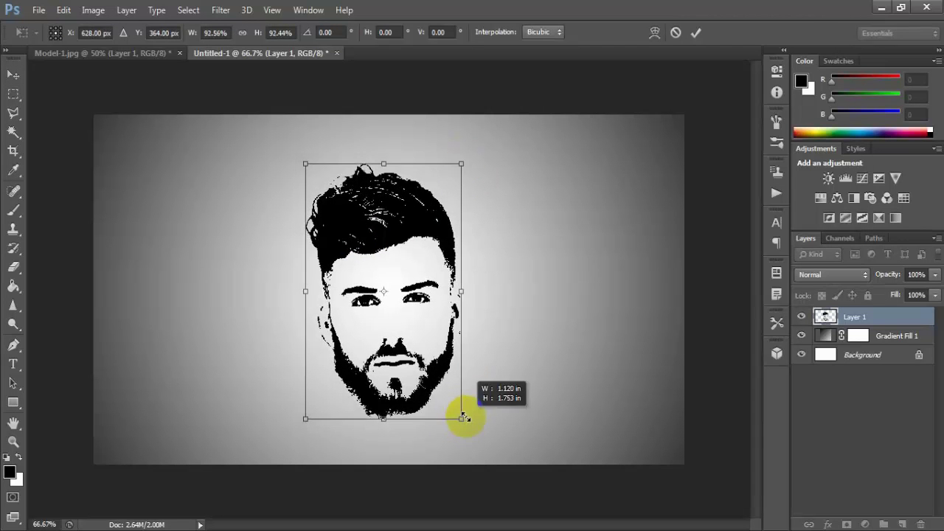
mouse_move(422, 378)
mouse_down()
mouse_move(419, 353)
mouse_move(422, 361)
mouse_up()
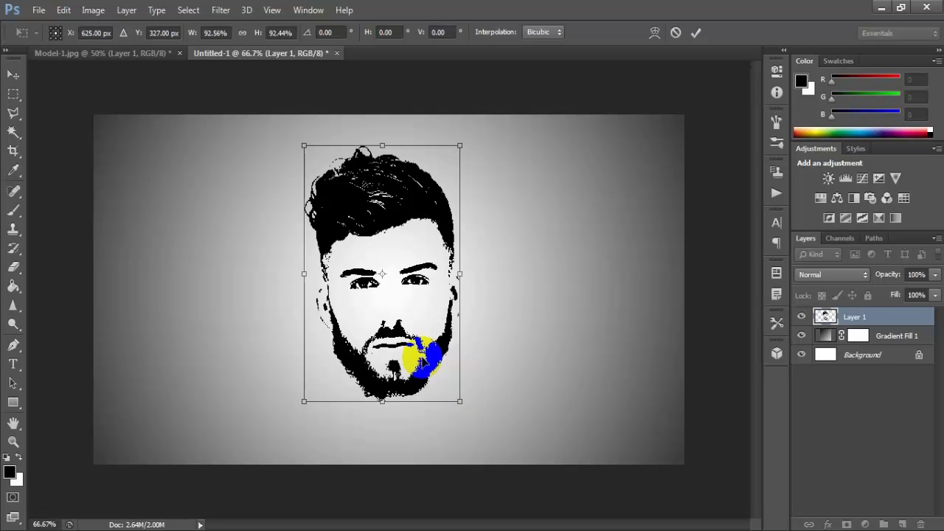
key(Return)
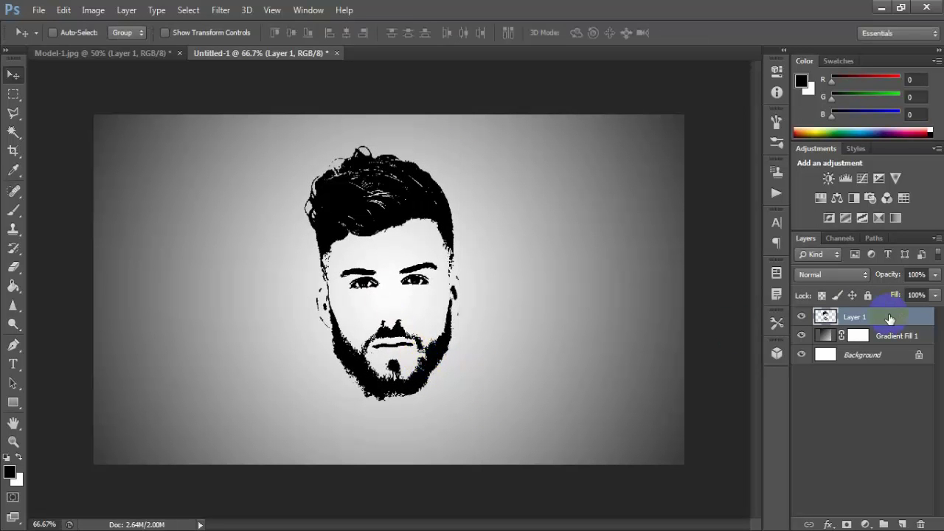
Step: Align Layer 1 to horizontal centre with the Background, then reselect Layer 1
mouse_move(889, 316)
mouse_down()
mouse_move(898, 352)
mouse_move(888, 365)
mouse_up()
shift+click(888, 361)
click(345, 33)
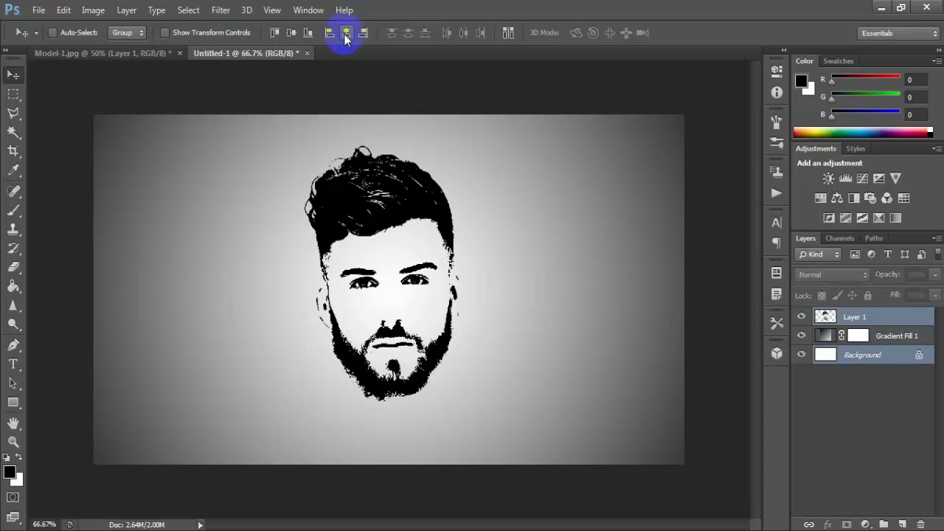
click(424, 291)
click(895, 319)
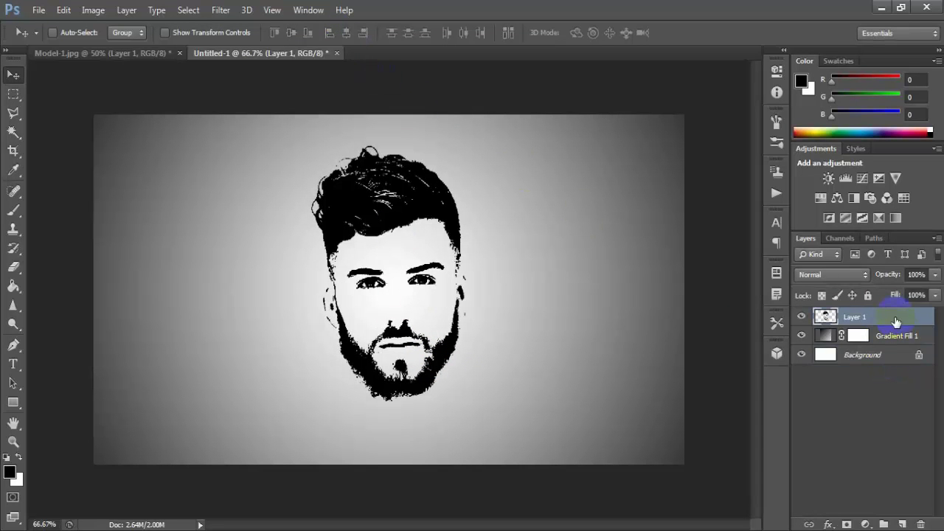
Step: Place the swirl image mask (2) (1) and enlarge it to fill the canvas
click(34, 11)
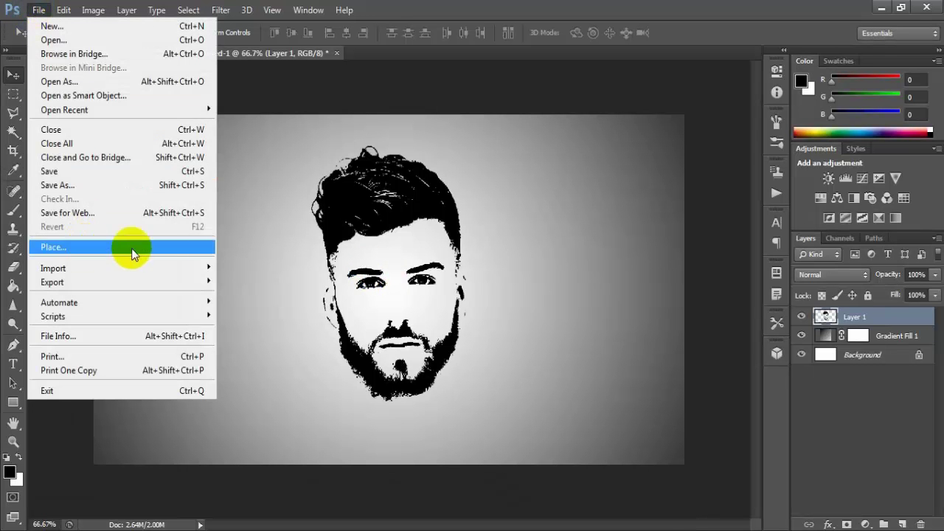
click(178, 249)
click(374, 165)
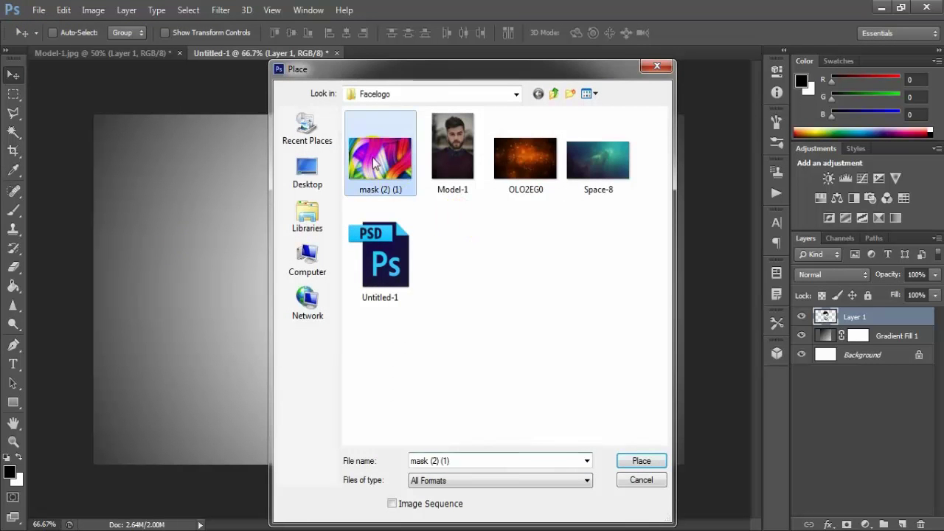
click(645, 459)
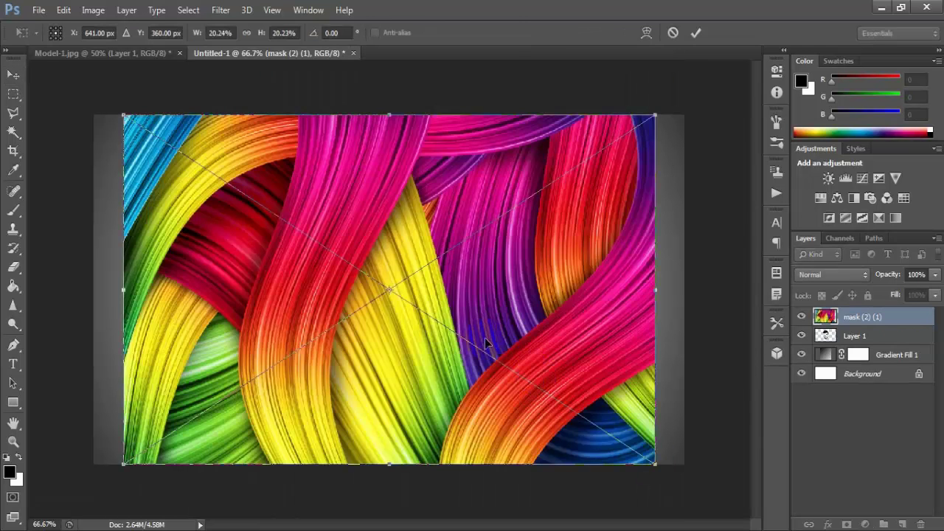
mouse_move(655, 118)
mouse_down()
mouse_move(662, 124)
mouse_move(666, 106)
mouse_move(695, 97)
mouse_move(689, 93)
mouse_up()
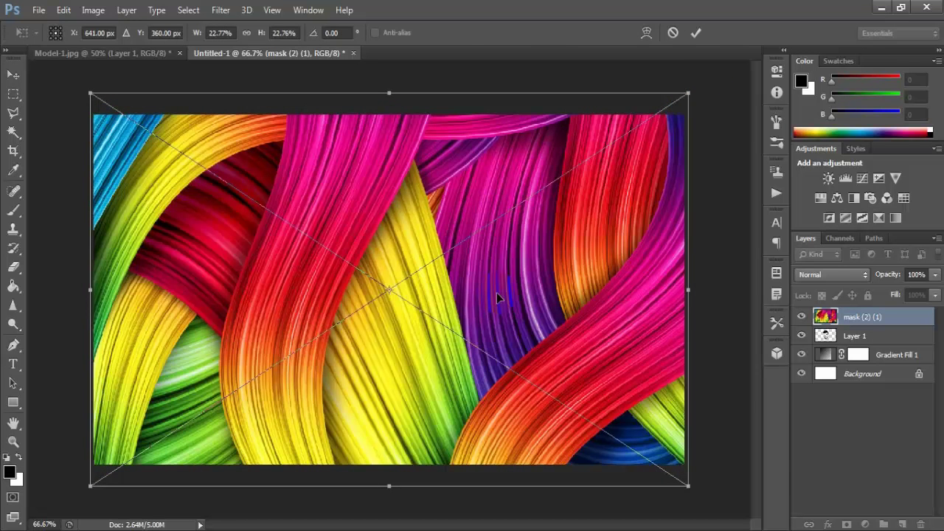
key(Return)
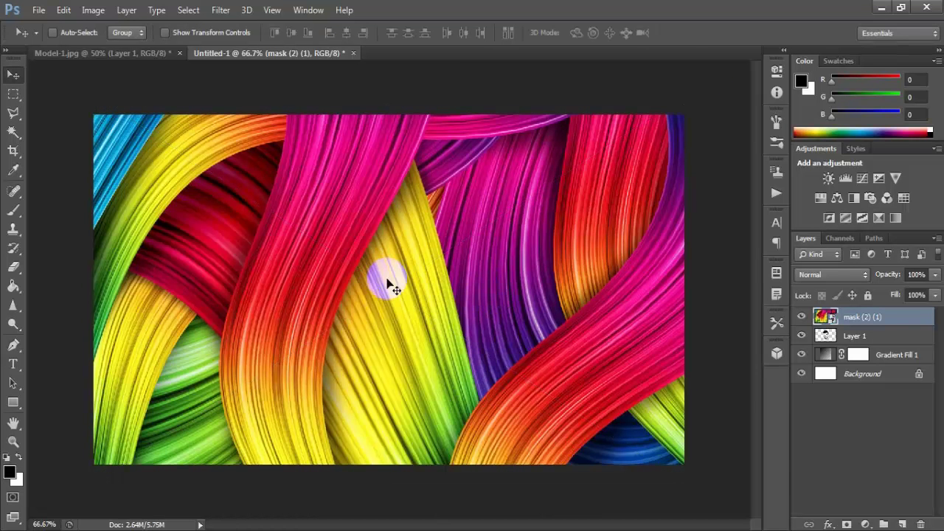
click(915, 296)
Step: Rasterize the swirl layer, clip it to Layer 1 and reposition it over the face
right_click(913, 318)
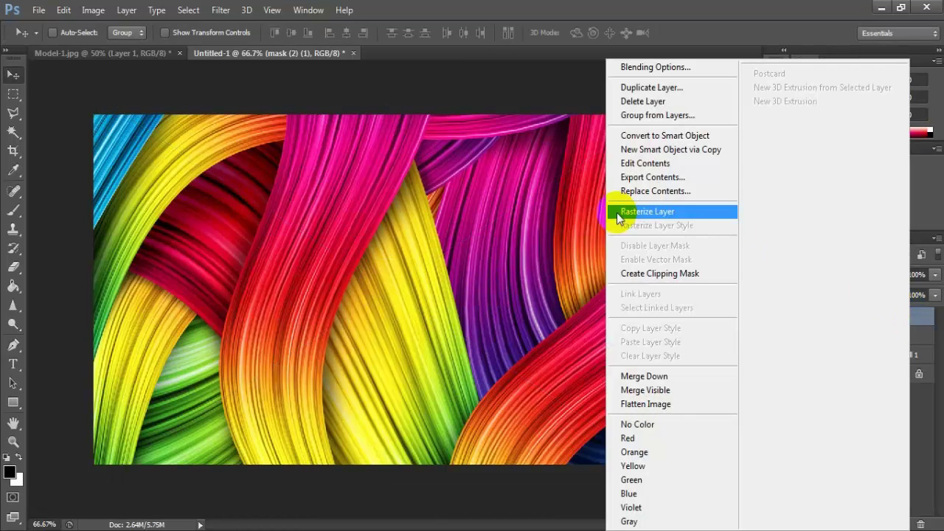
click(727, 213)
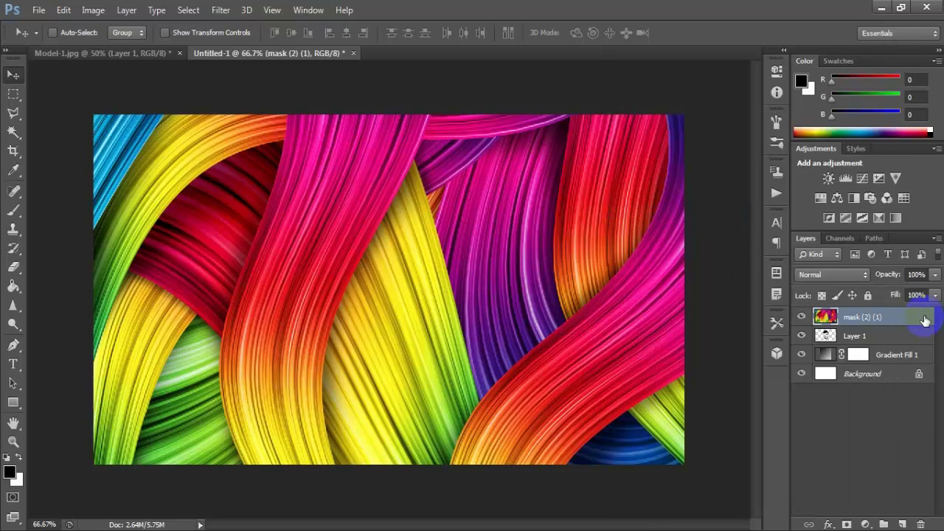
right_click(903, 320)
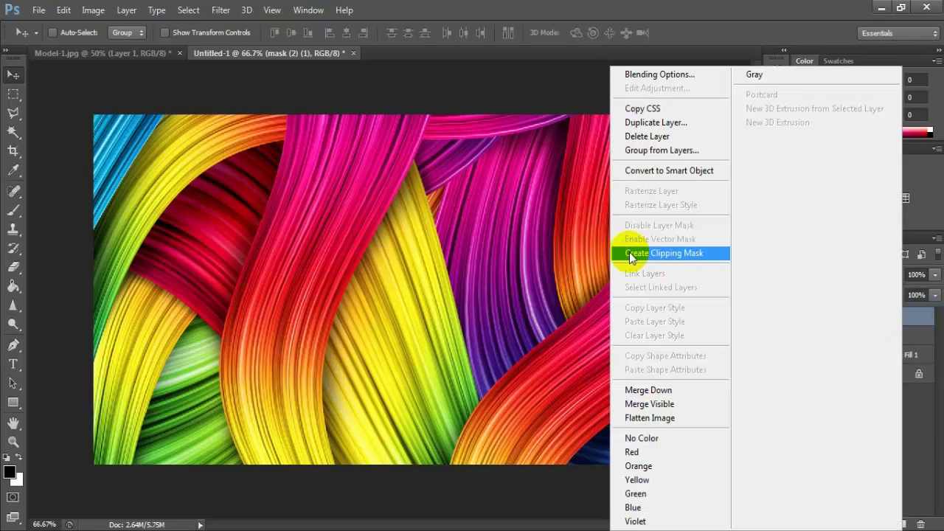
click(723, 255)
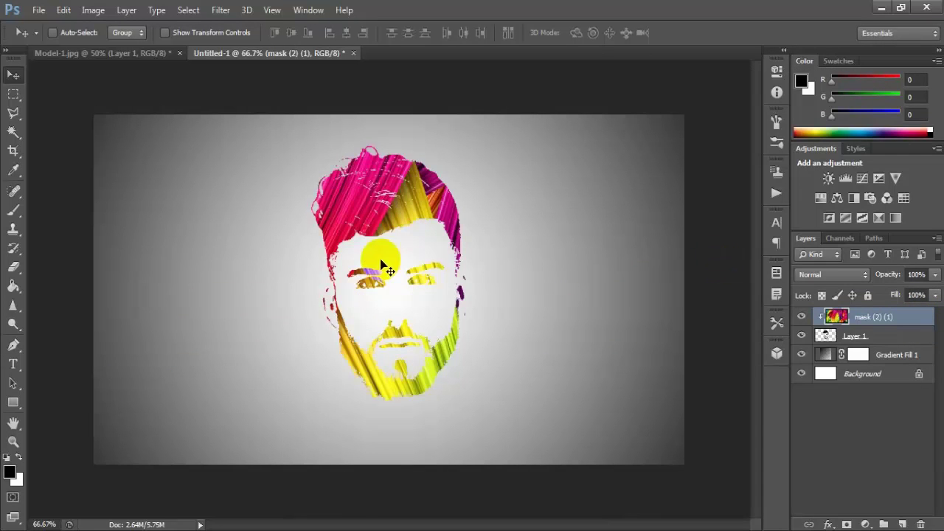
drag(424, 255, 336, 247)
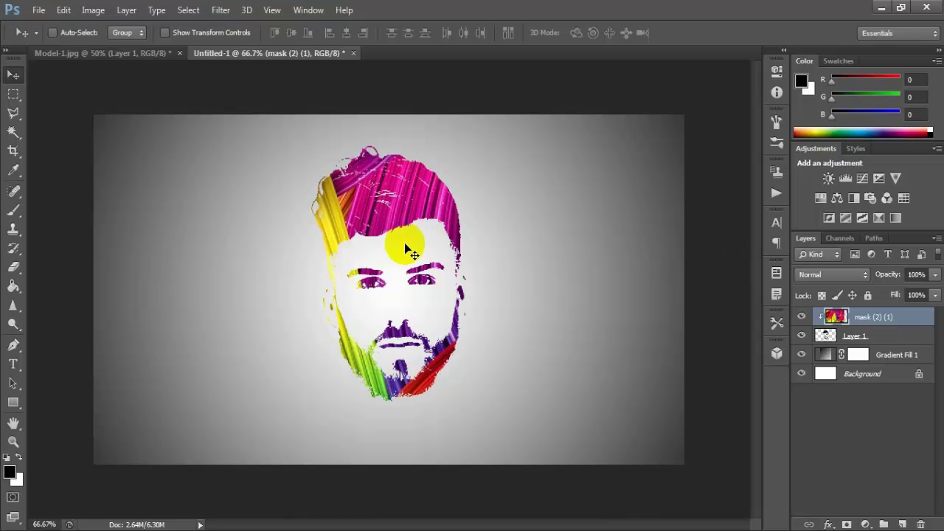
mouse_move(407, 246)
mouse_down()
mouse_move(375, 235)
mouse_move(394, 238)
mouse_up()
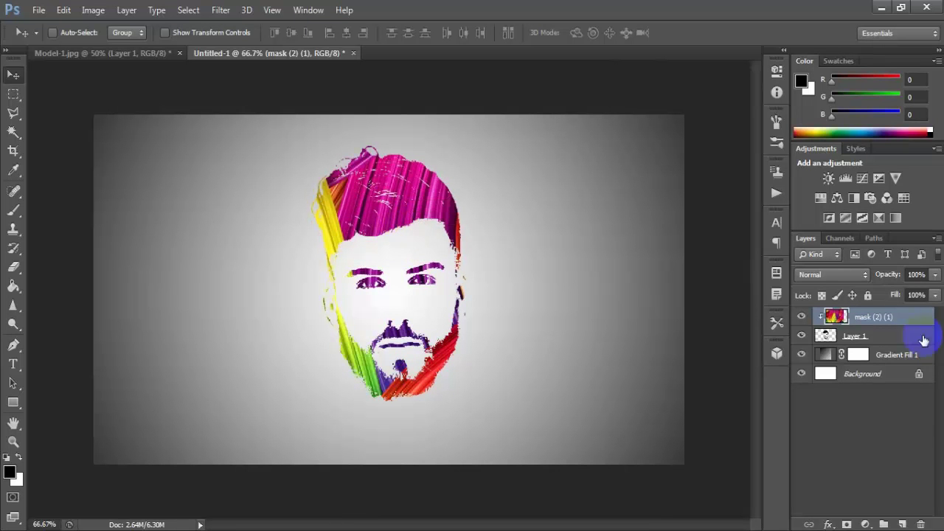
Step: Lower the swirl layer's opacity to 60% and shift it slightly within the face
click(935, 275)
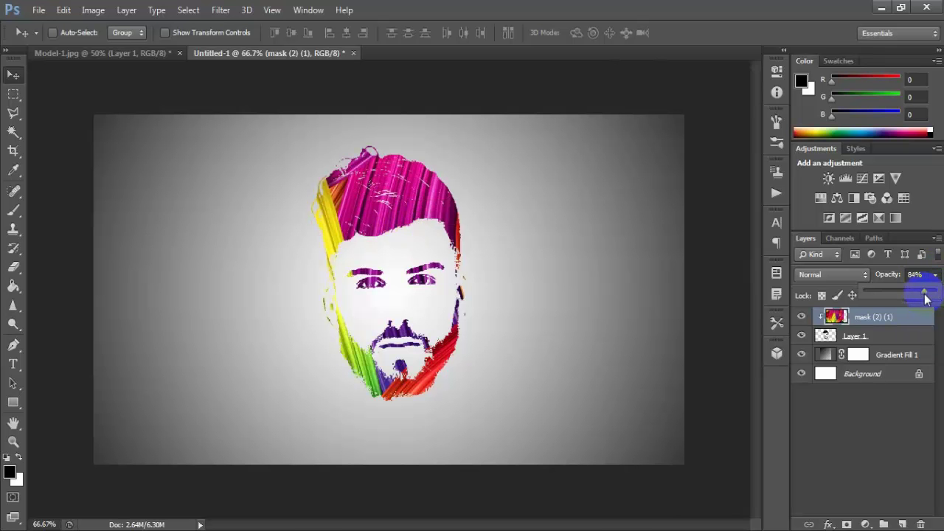
drag(906, 293, 909, 317)
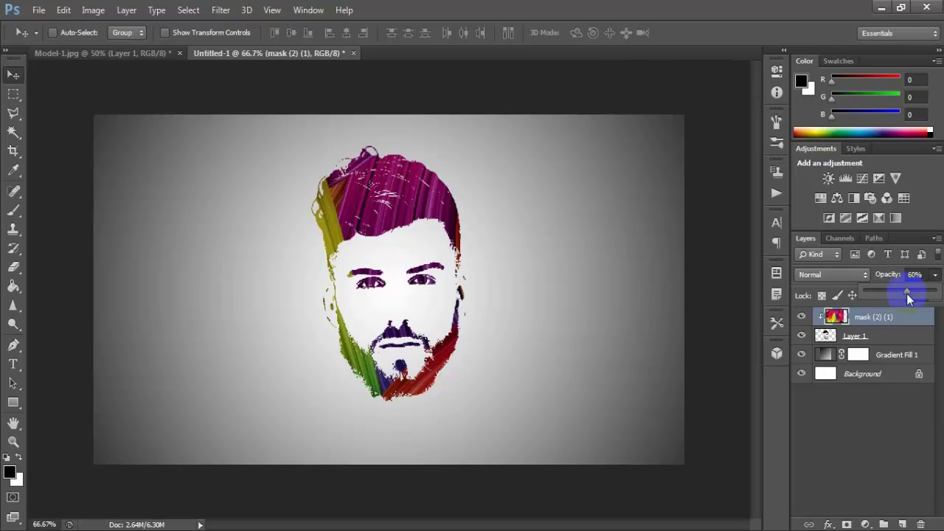
click(921, 278)
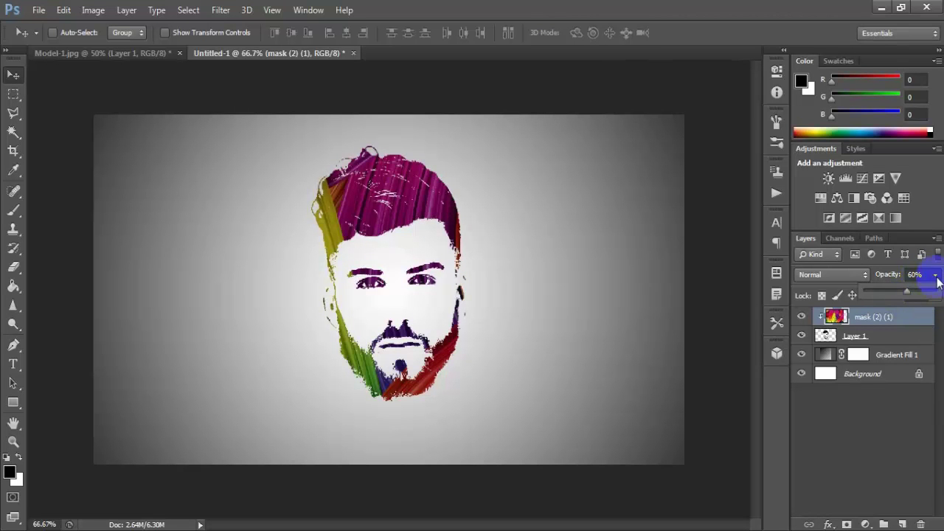
click(411, 242)
drag(404, 214, 401, 210)
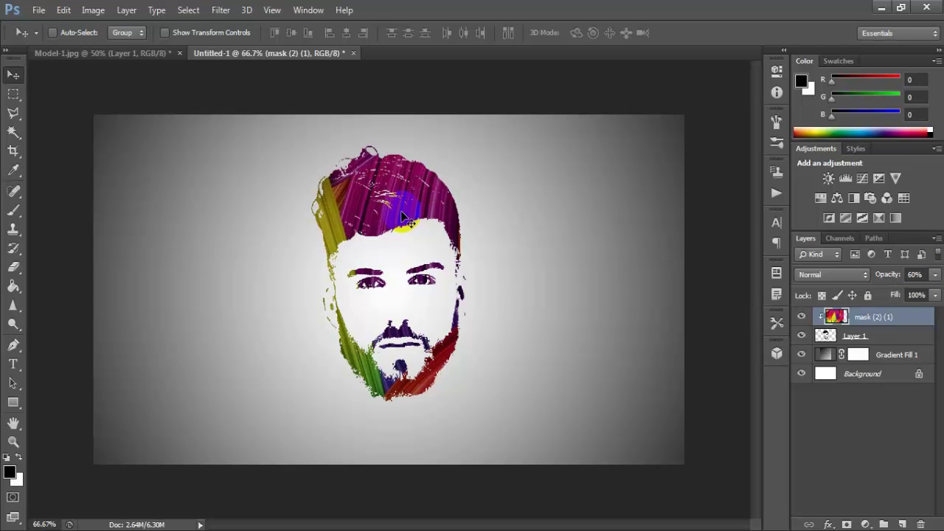
click(425, 269)
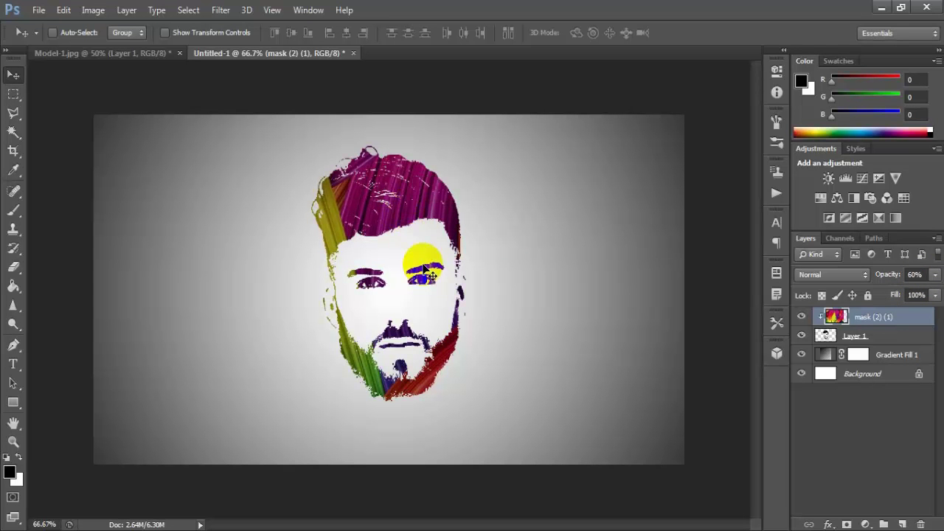
Step: Scale the swirl layer down to 73%, nudge it into place, and reselect Layer 1
key(ctrl+t)
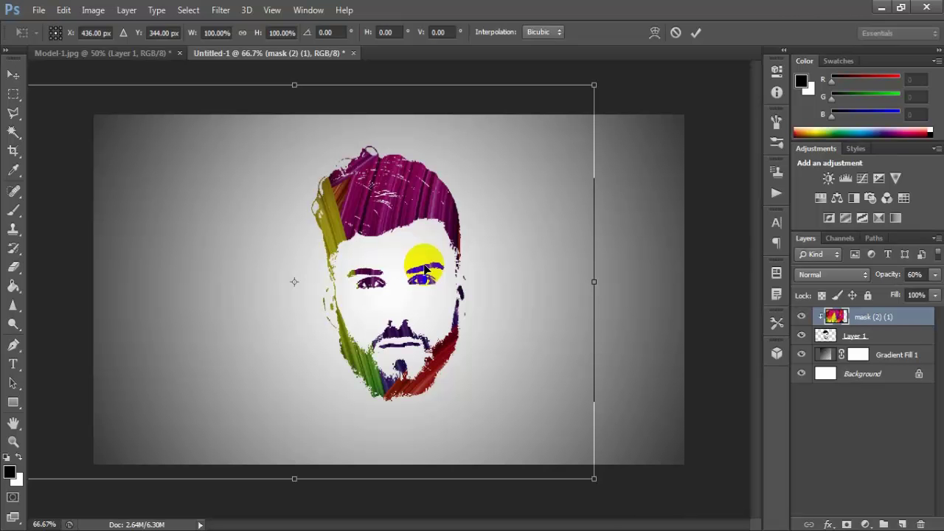
mouse_move(594, 478)
mouse_down()
mouse_move(565, 458)
mouse_move(544, 396)
mouse_move(524, 375)
mouse_up()
key(Return)
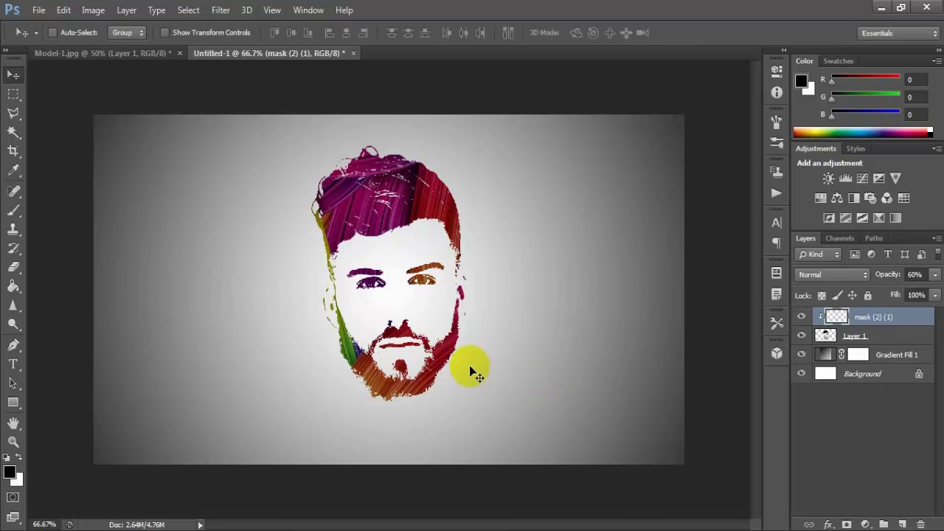
mouse_move(387, 255)
mouse_down()
mouse_move(398, 261)
mouse_move(407, 243)
mouse_up()
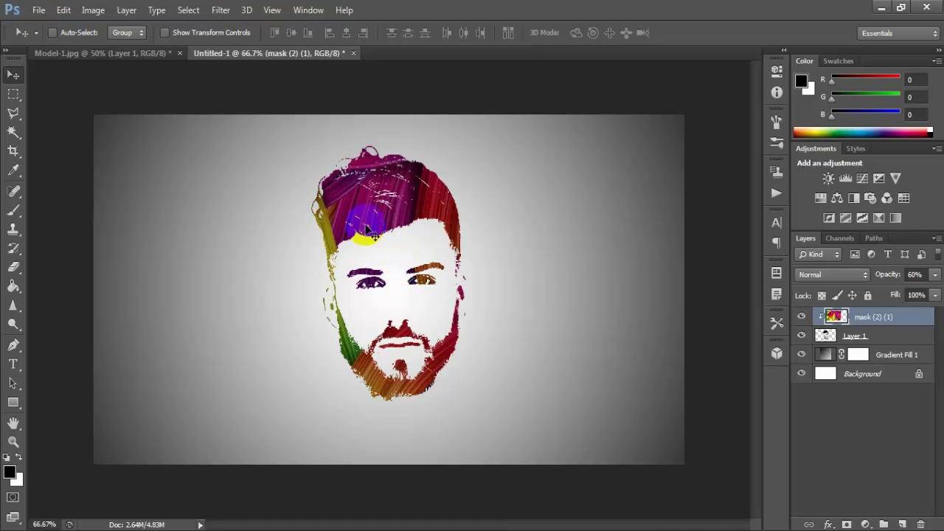
click(912, 337)
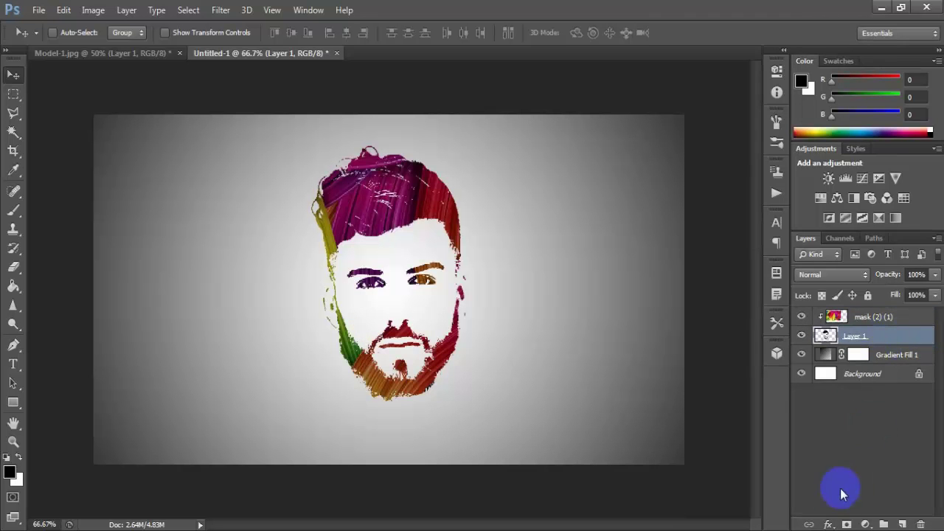
Step: Apply Bevel & Emboss to the face layer (Layer 1) with 1000% depth and 0 px size
click(828, 525)
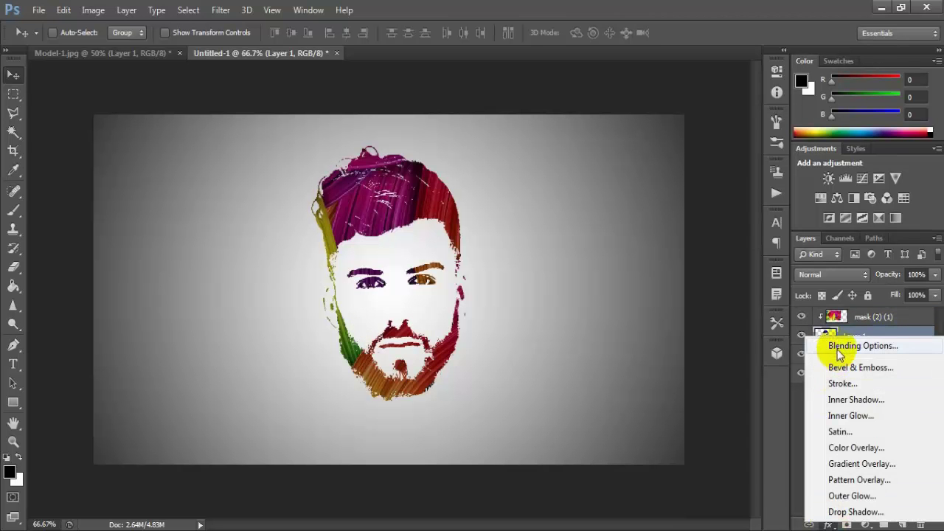
click(917, 347)
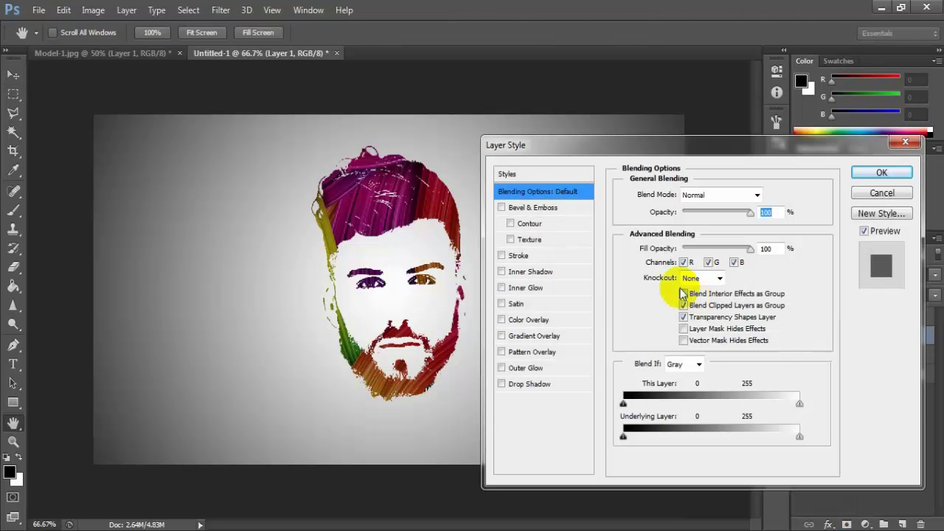
click(522, 209)
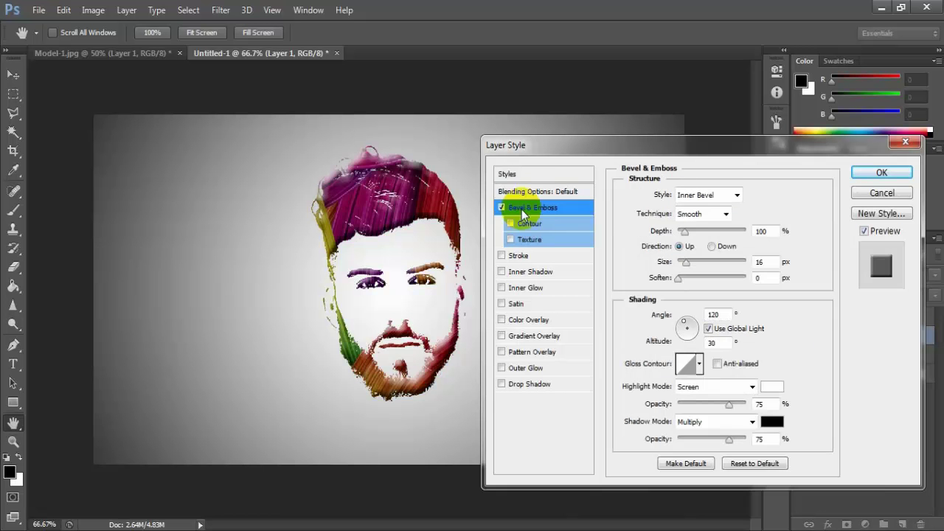
drag(685, 233, 745, 230)
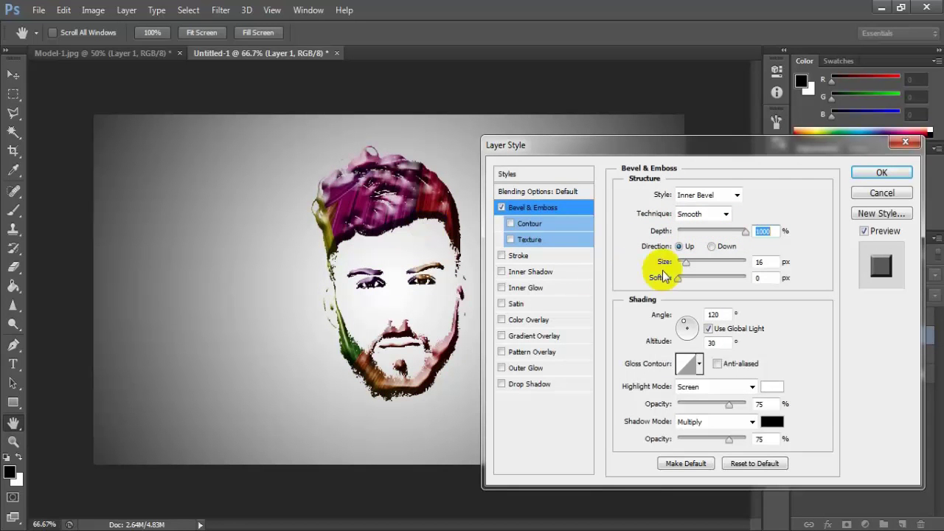
drag(686, 263, 672, 264)
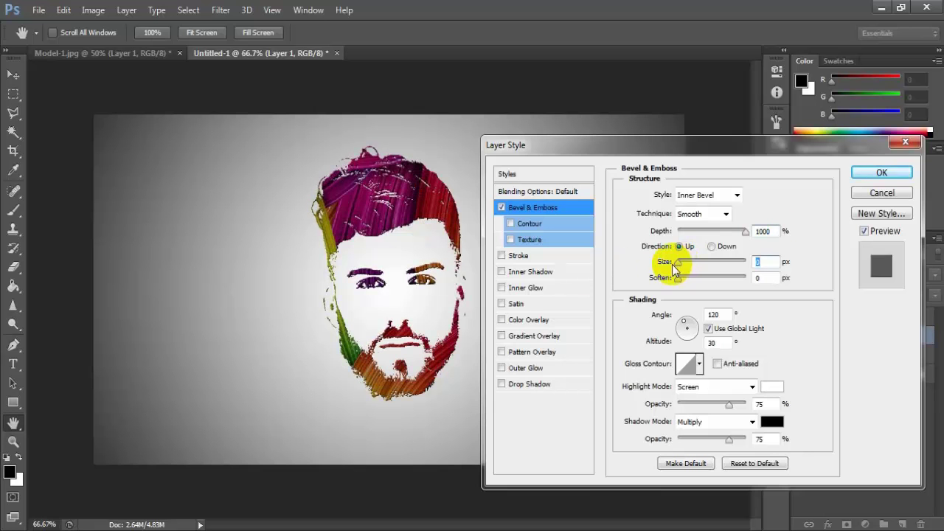
click(864, 173)
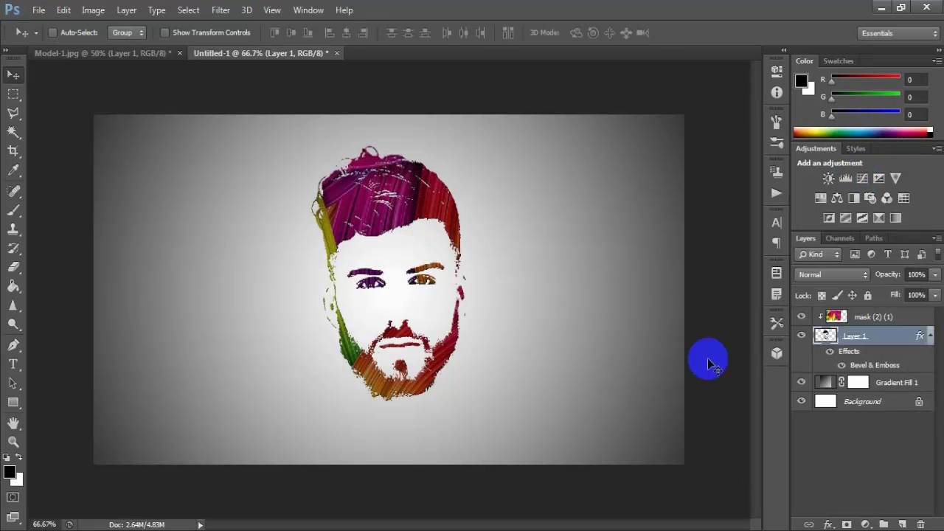
Step: Above the mask (2) (1) layer, add the text 'PHOTOSHOP EFFECTS' below the face
click(907, 317)
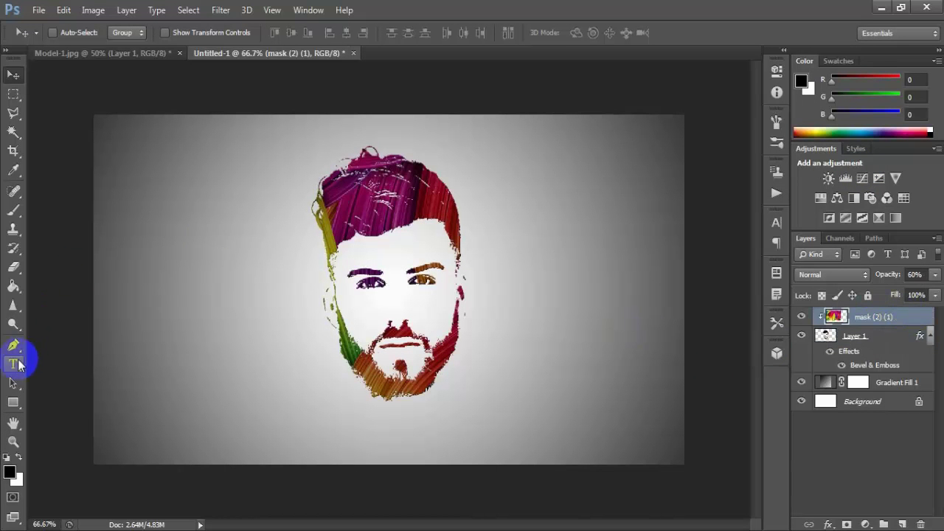
click(15, 366)
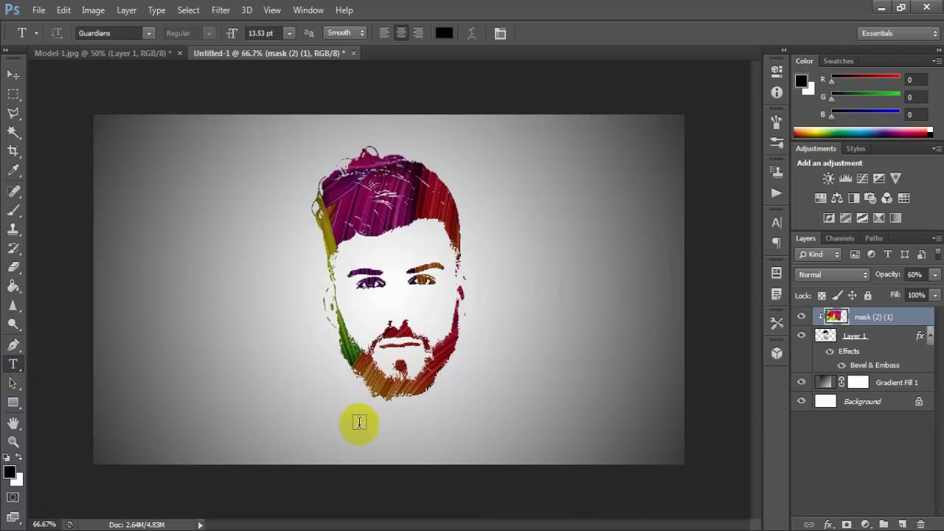
click(326, 432)
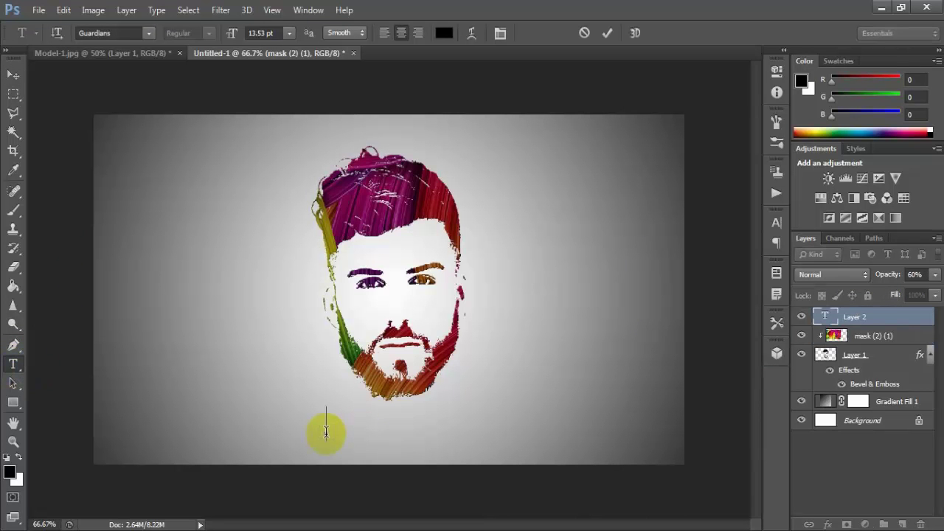
text(PHO)
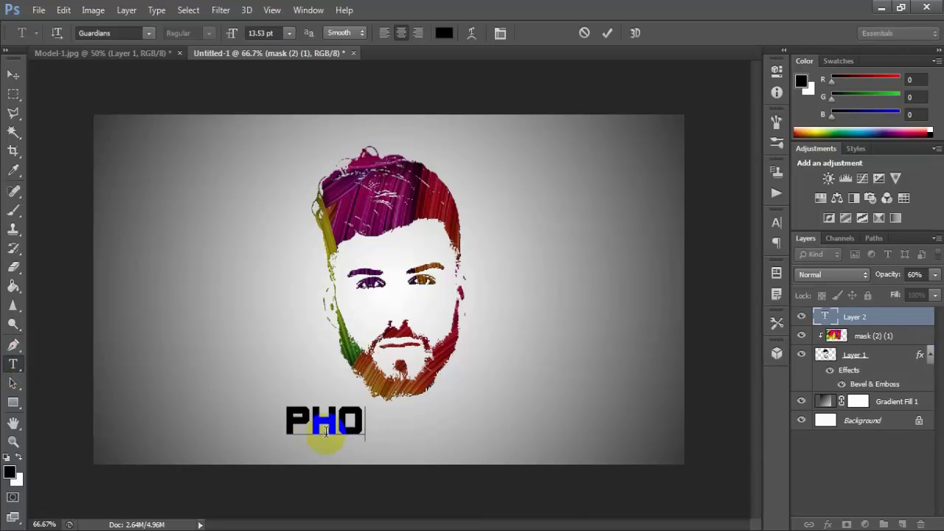
text(TOSHOP)
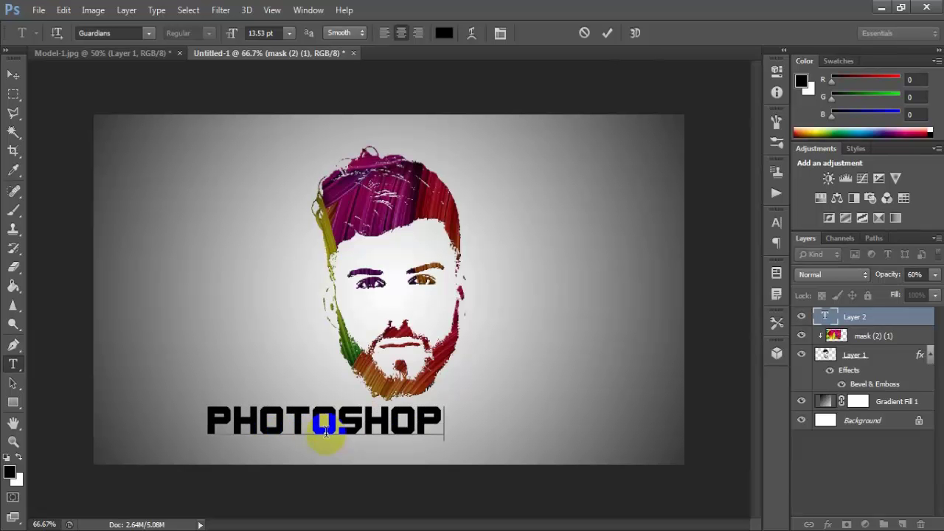
text(  E)
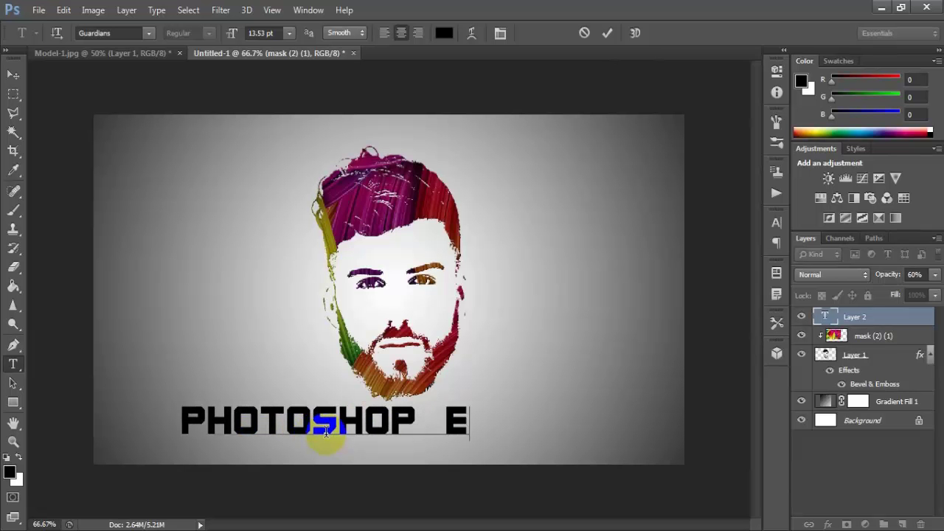
text(FFE)
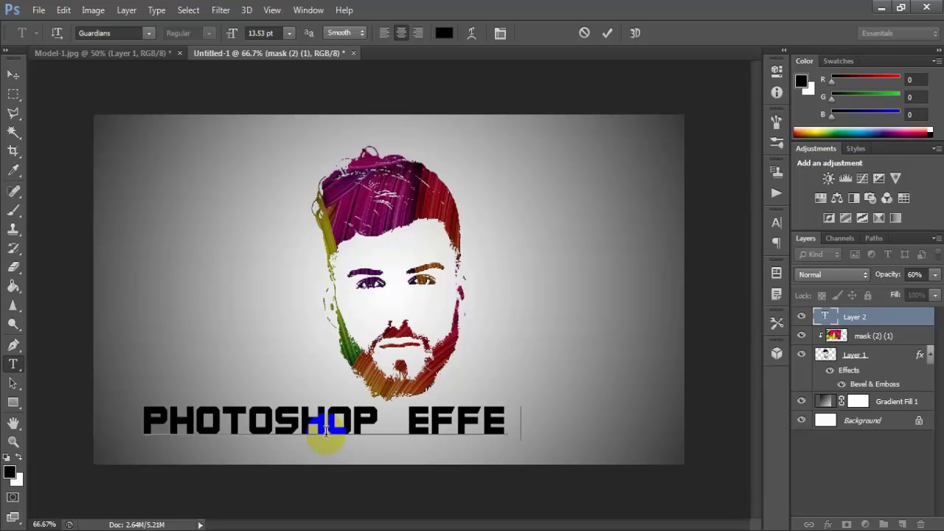
text(CTS)
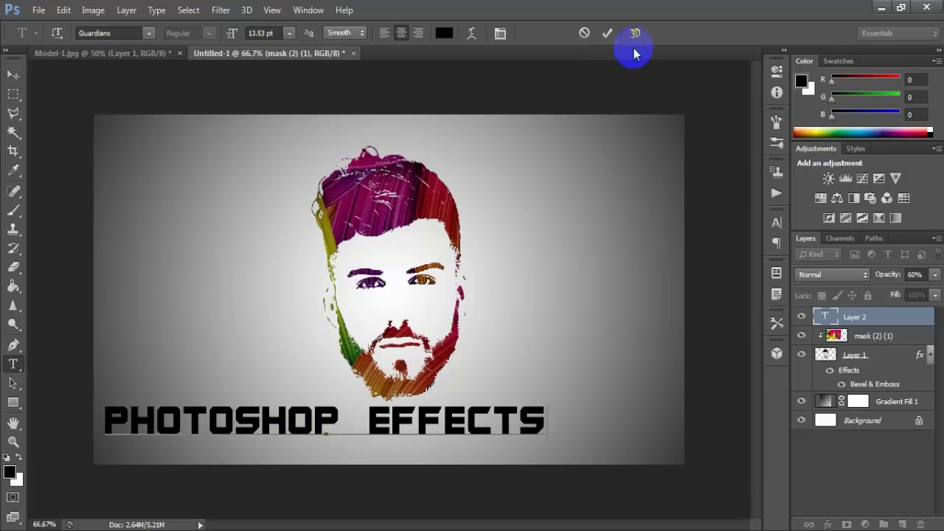
click(608, 33)
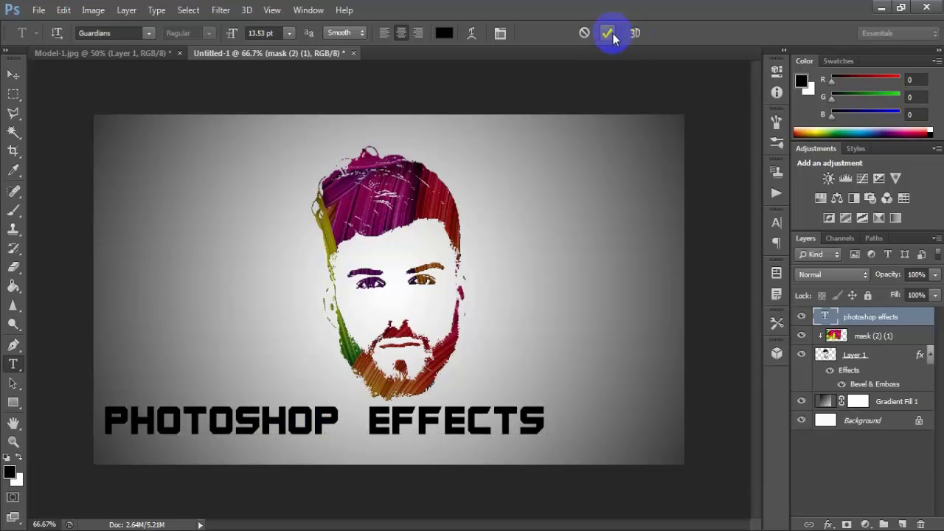
Step: Centre the text under the face and scale it to about 62% width, 76% height
click(13, 75)
mouse_move(382, 424)
mouse_down()
mouse_move(466, 417)
mouse_move(448, 428)
mouse_up()
key(ctrl+t)
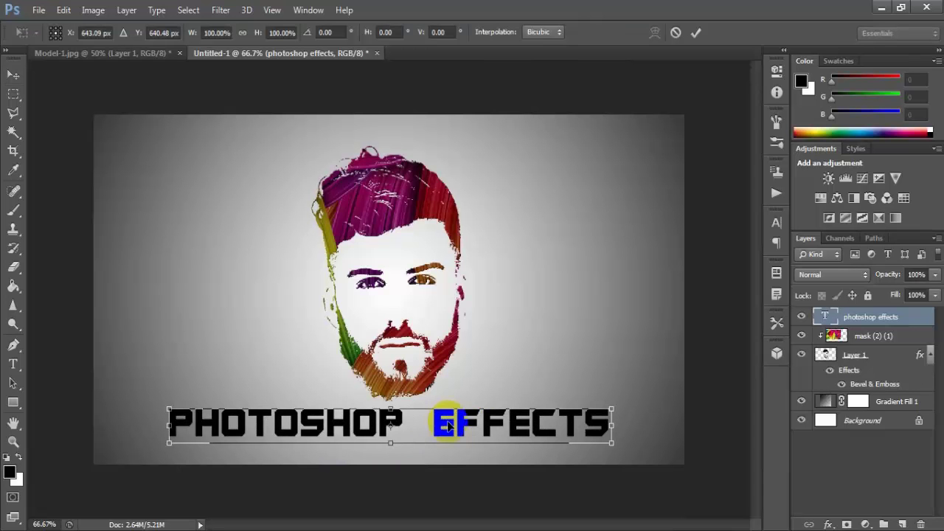
drag(609, 442, 530, 436)
drag(390, 414, 390, 408)
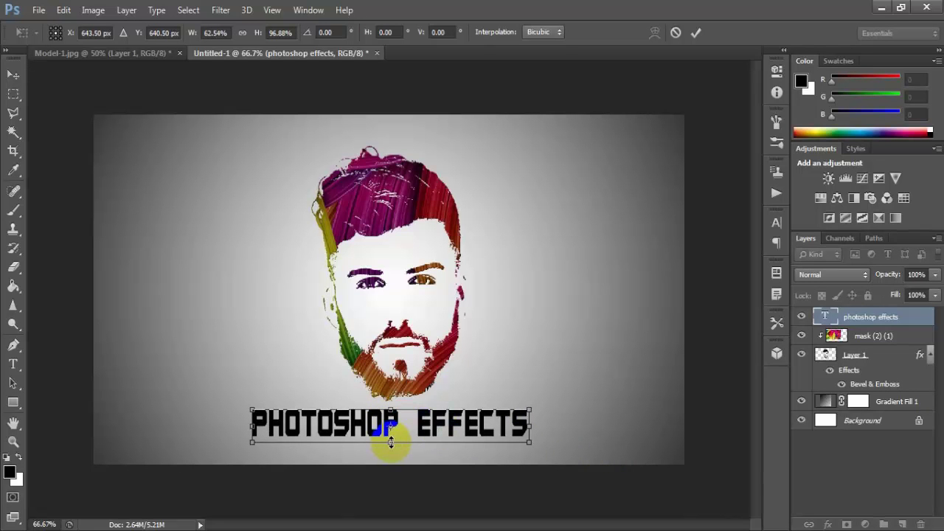
drag(391, 442, 390, 439)
key(Up)
key(Up)
key(Up)
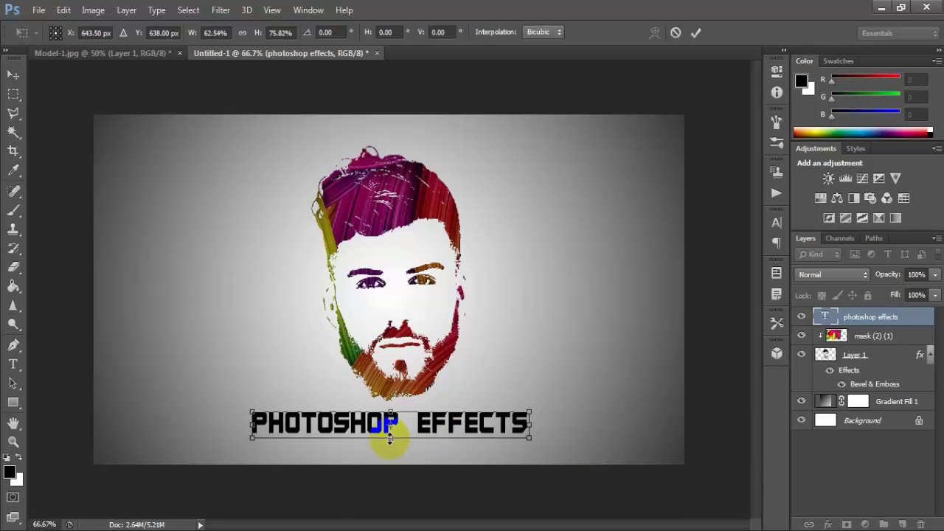
key(Up)
key(Up)
key(Up)
key(Right)
key(Right)
key(Right)
key(Right)
key(Right)
key(Right)
key(Return)
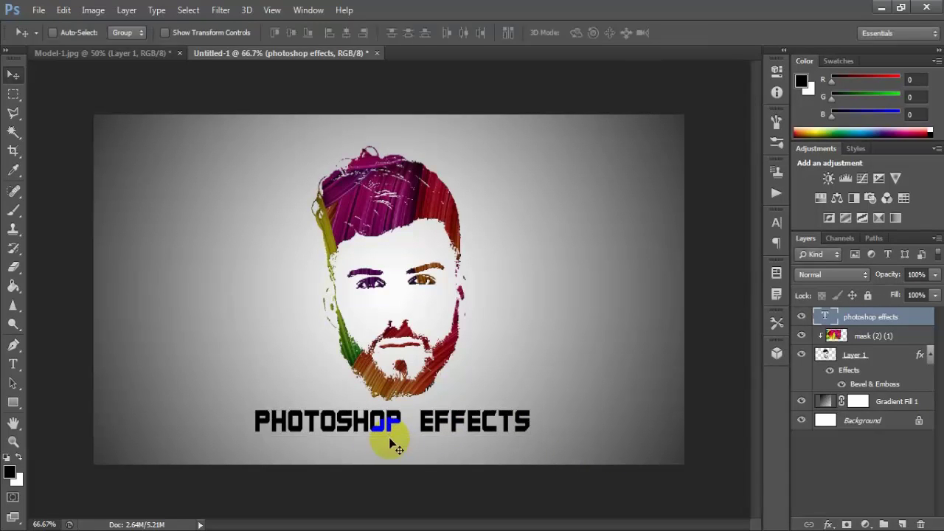
Step: Centre the face horizontally with the text by aligning Layer 1 and the text layer
ctrl+click(891, 361)
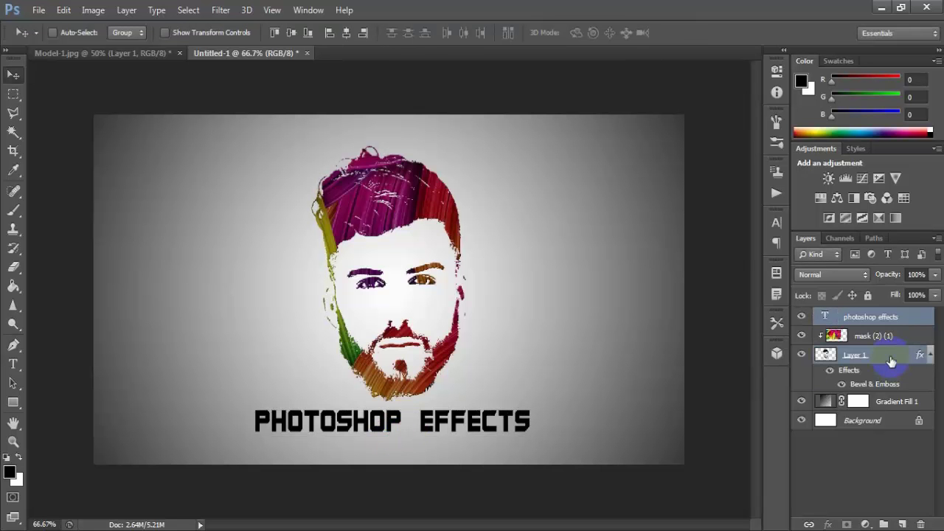
click(346, 34)
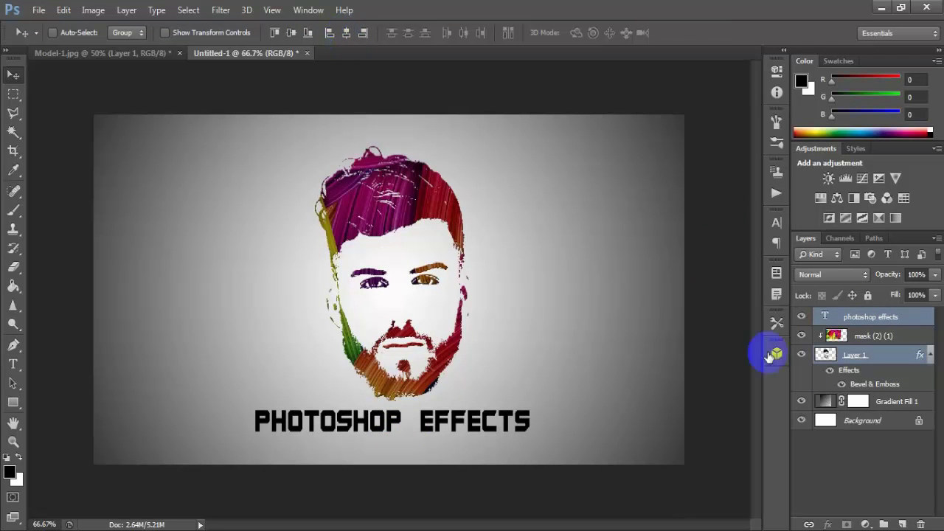
click(906, 318)
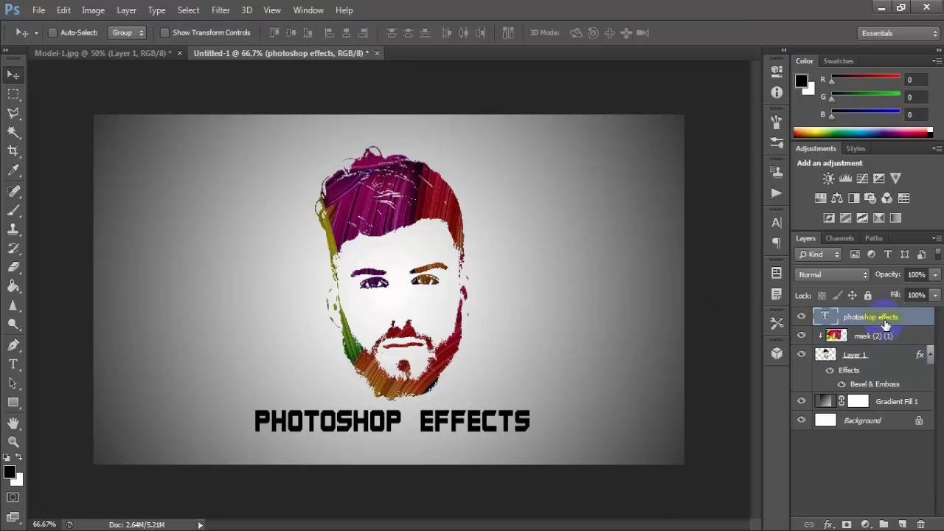
Step: Duplicate the mask (2) (1) rainbow layer at about 89% opacity, placed above the text
click(920, 337)
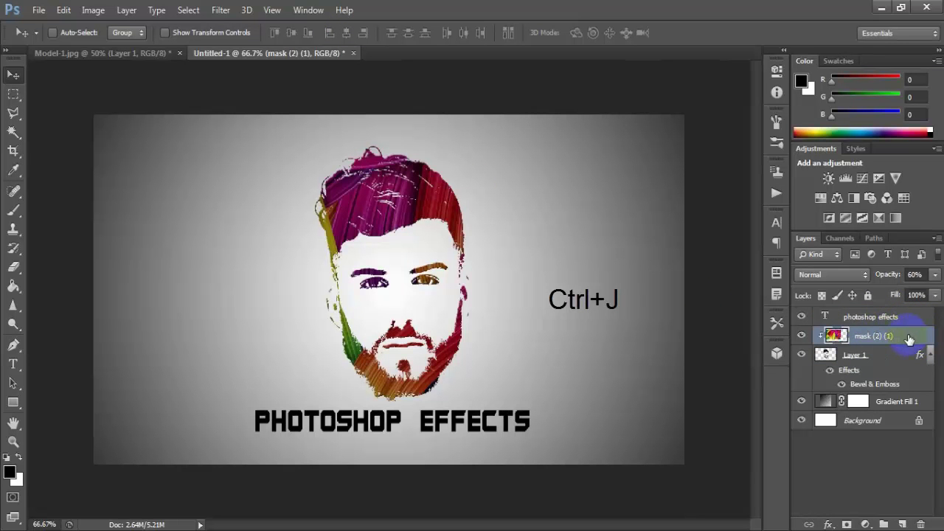
key(ctrl+j)
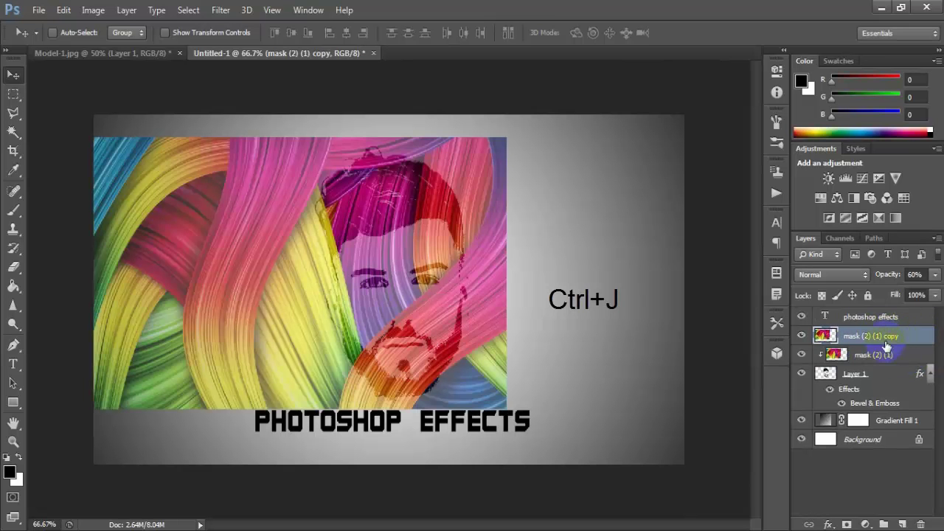
click(935, 274)
drag(906, 295, 937, 295)
drag(358, 284, 434, 389)
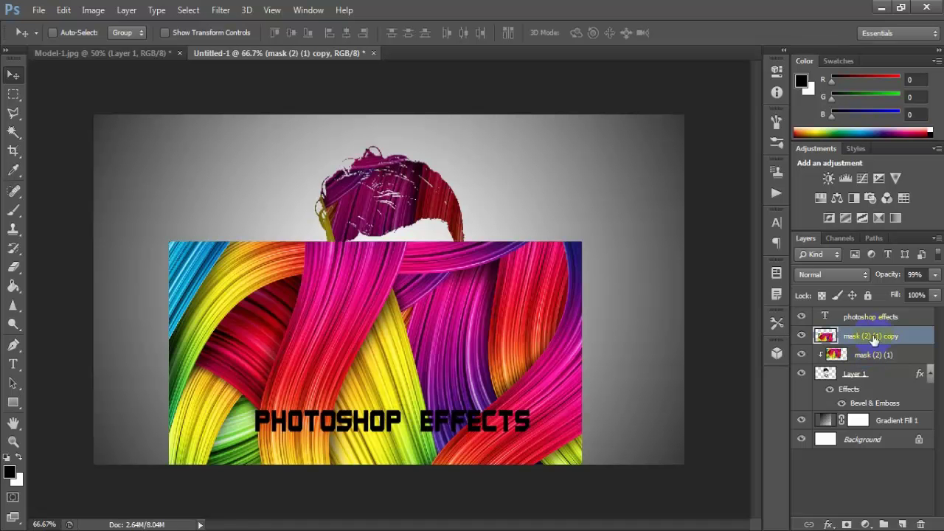
drag(862, 338, 858, 309)
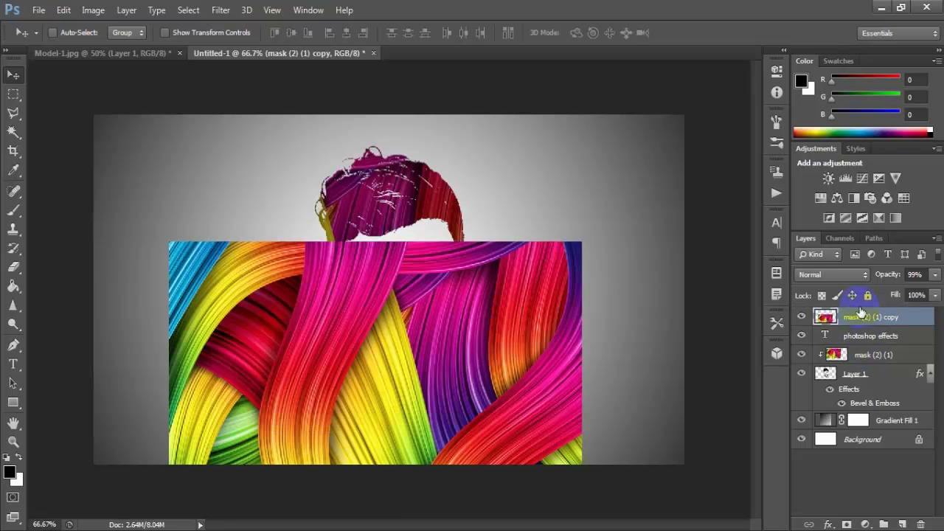
Step: Clip the rainbow copy to the text and shift which colours show in the lettering
right_click(902, 318)
click(677, 253)
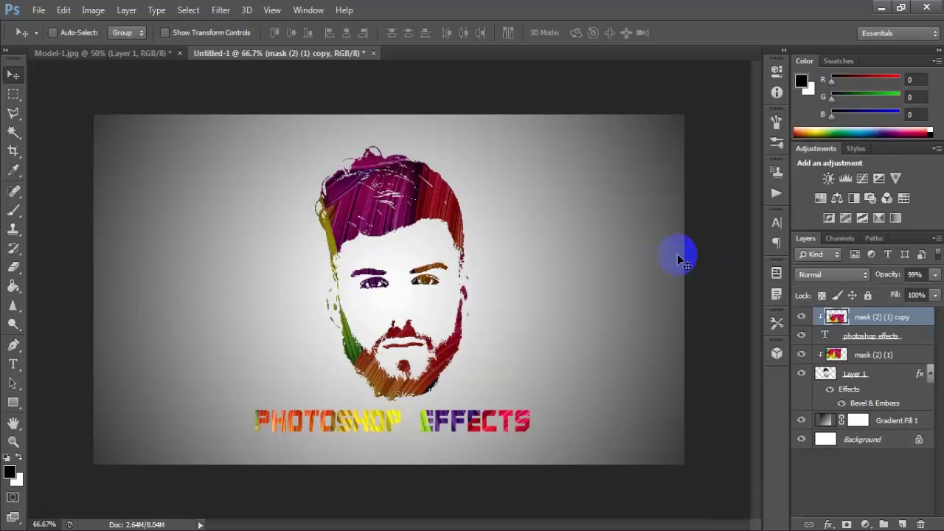
drag(402, 431, 407, 445)
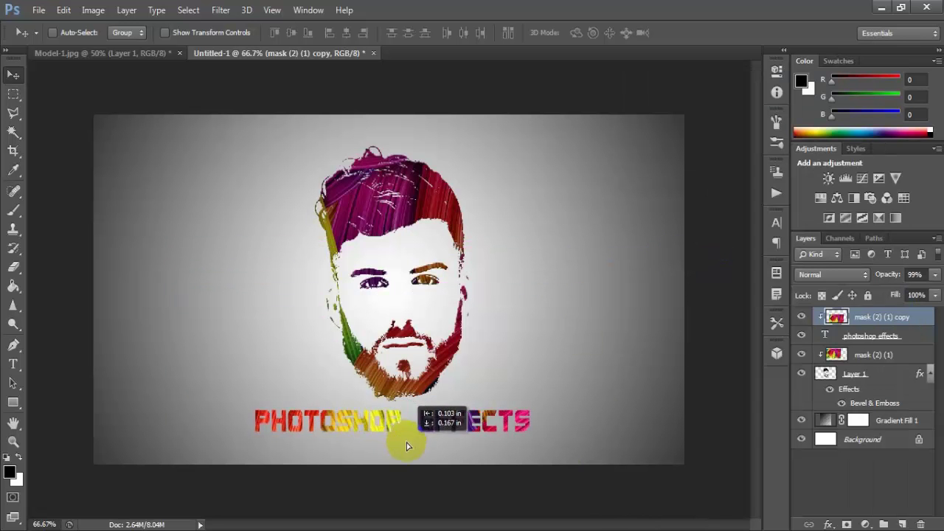
drag(406, 446, 409, 428)
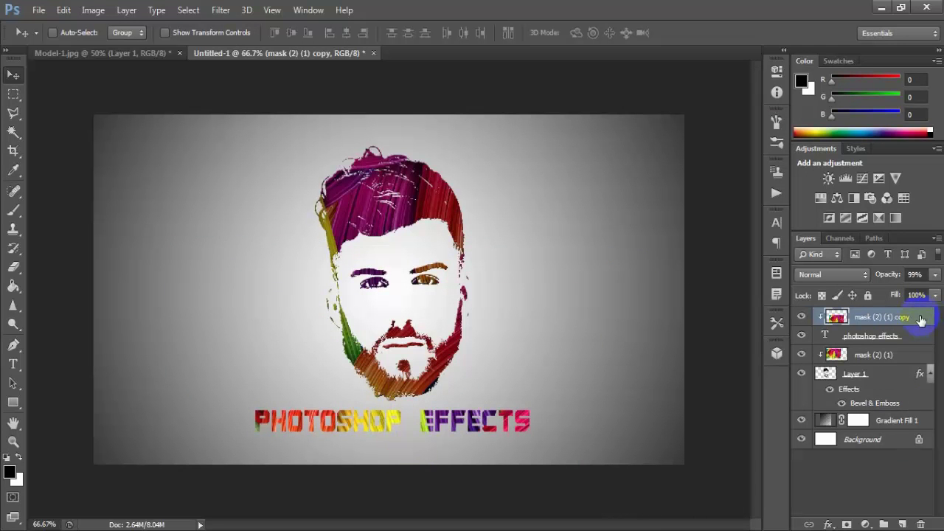
click(918, 340)
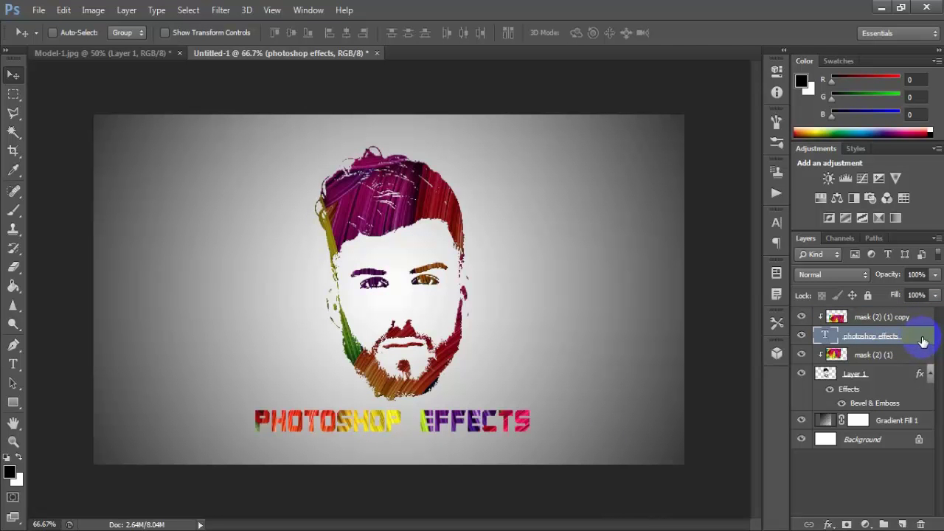
Step: Give the text layer a 6 px light grey (dedbdb) Stroke
click(828, 523)
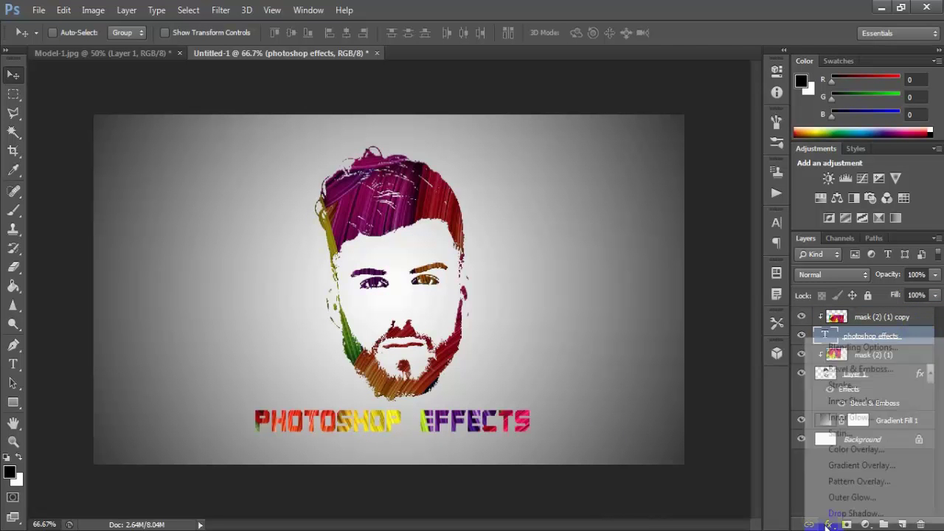
click(919, 347)
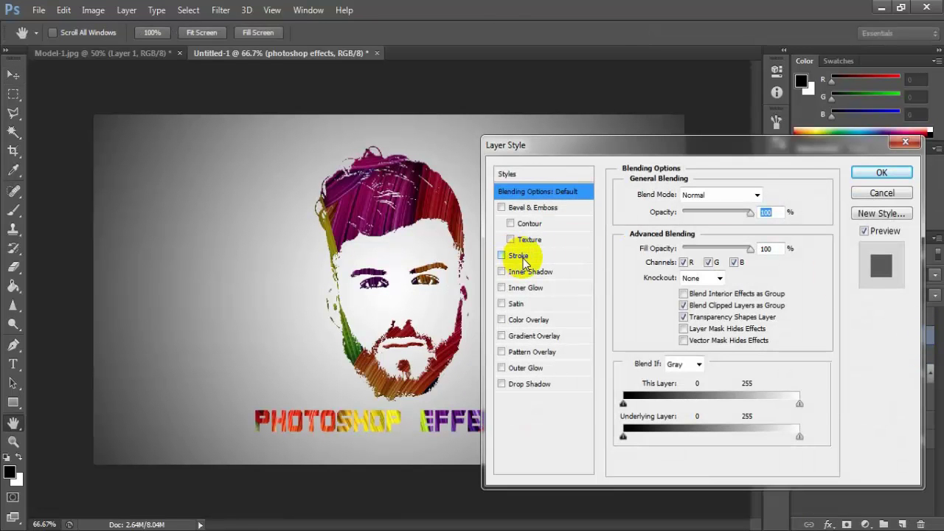
click(519, 256)
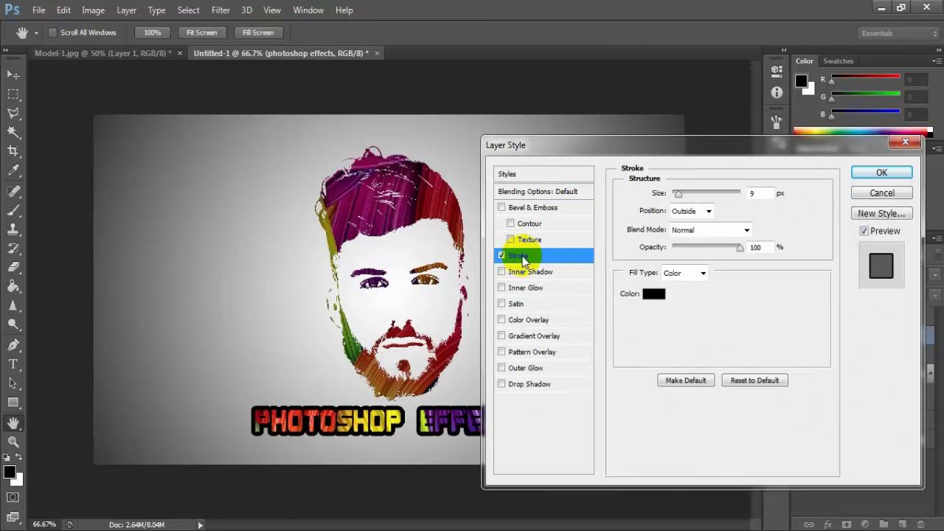
click(653, 294)
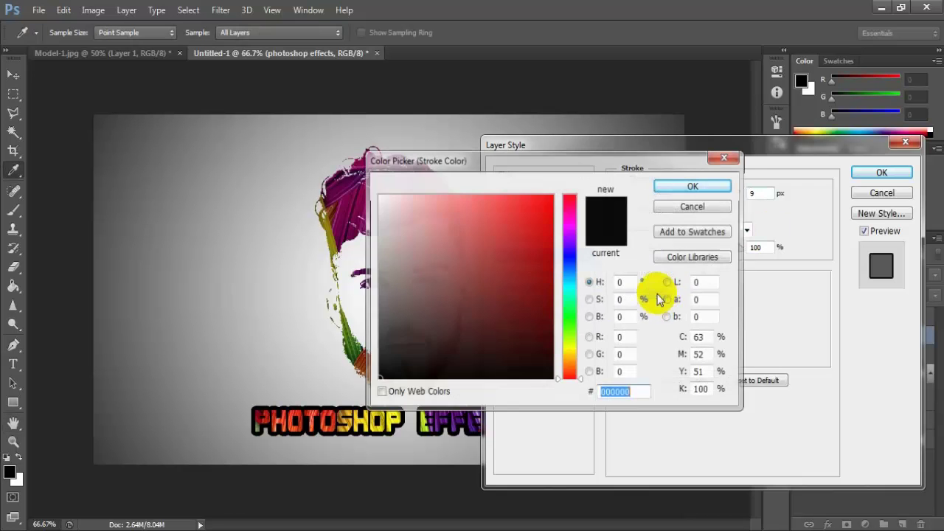
click(379, 219)
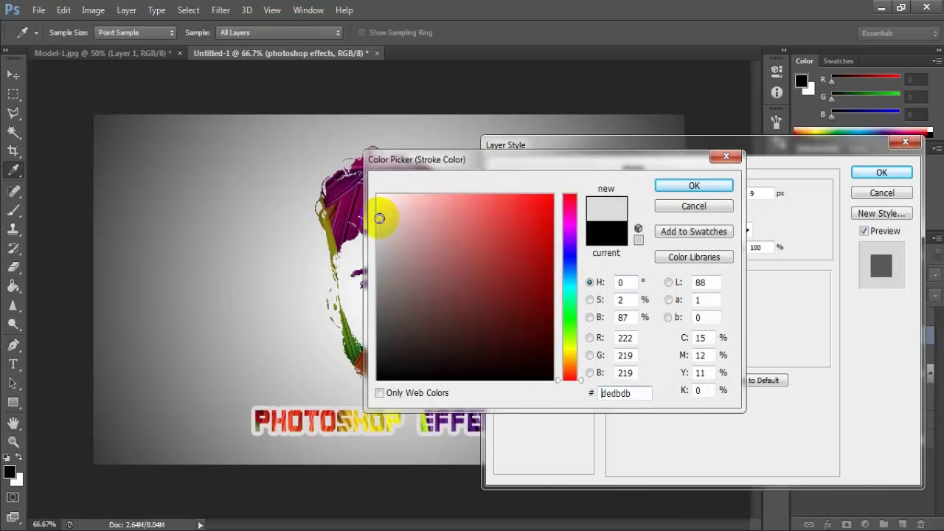
click(669, 190)
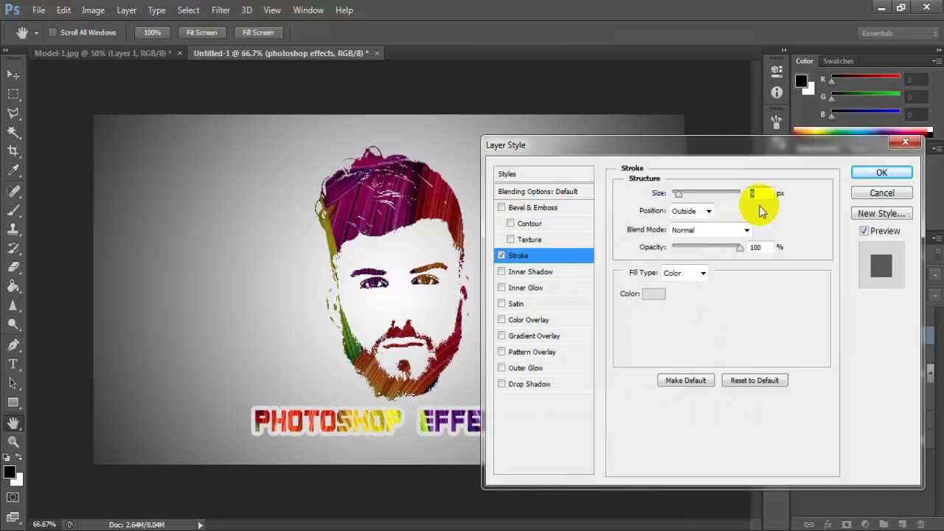
drag(685, 193, 677, 197)
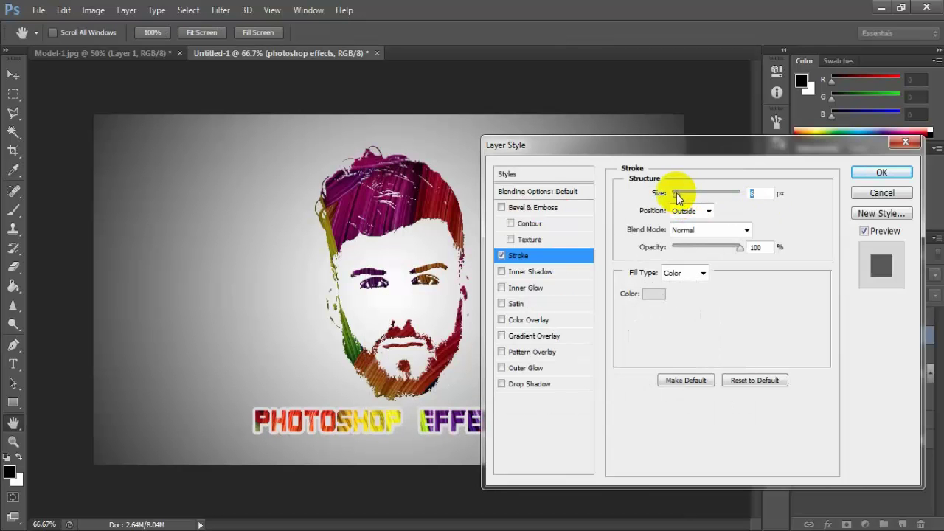
double_click(759, 193)
text(6)
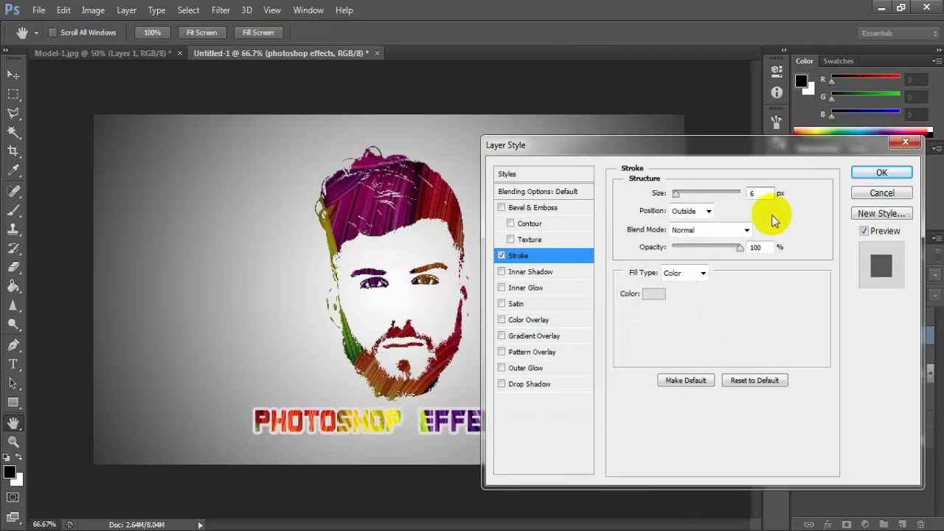
Step: Add a tight Drop Shadow (distance 16, size 4) to the text and apply the styles
click(537, 385)
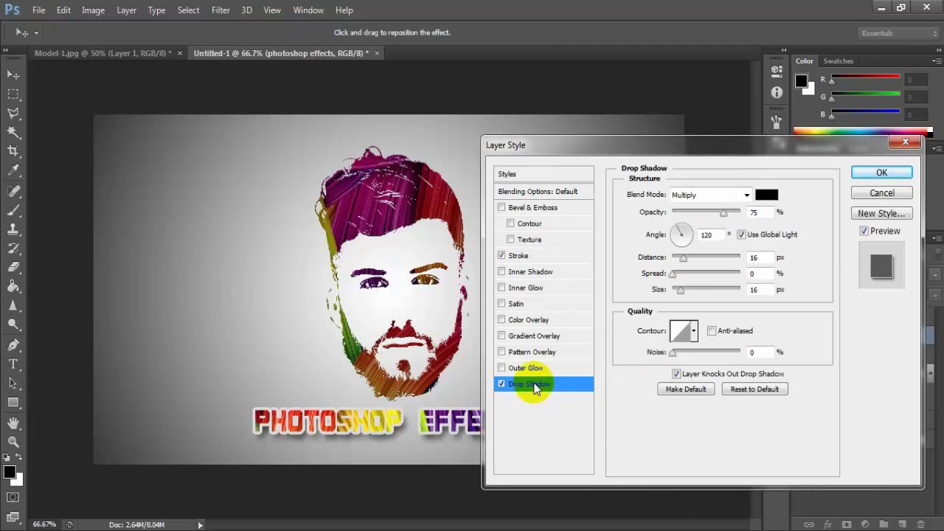
drag(686, 260, 692, 258)
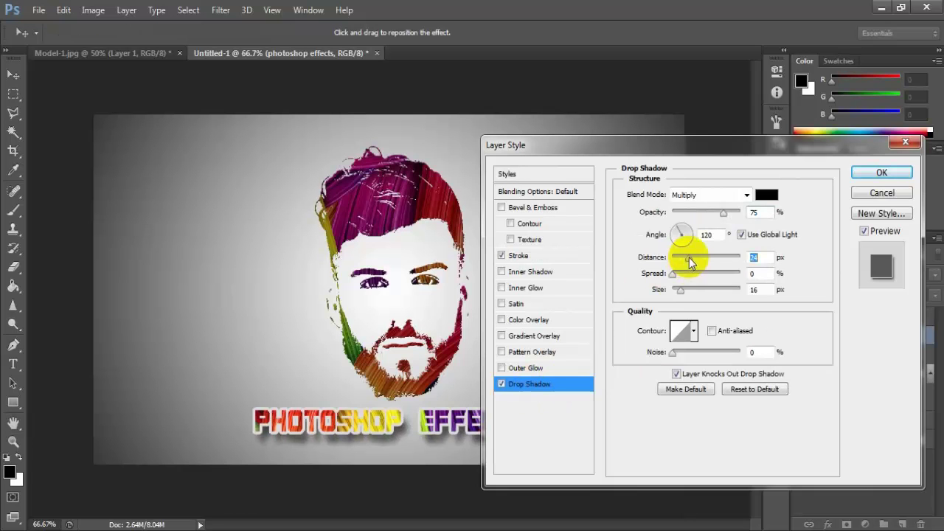
drag(682, 295, 676, 290)
drag(689, 258, 687, 258)
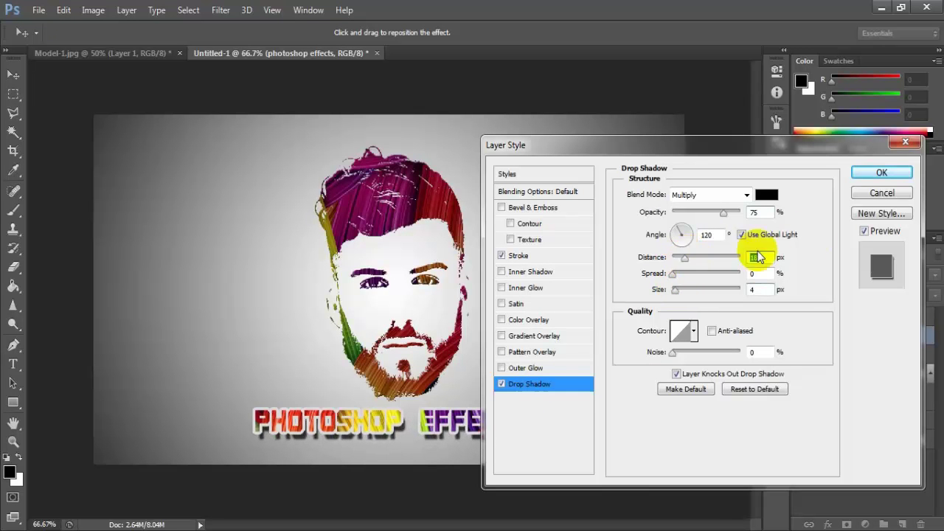
click(877, 173)
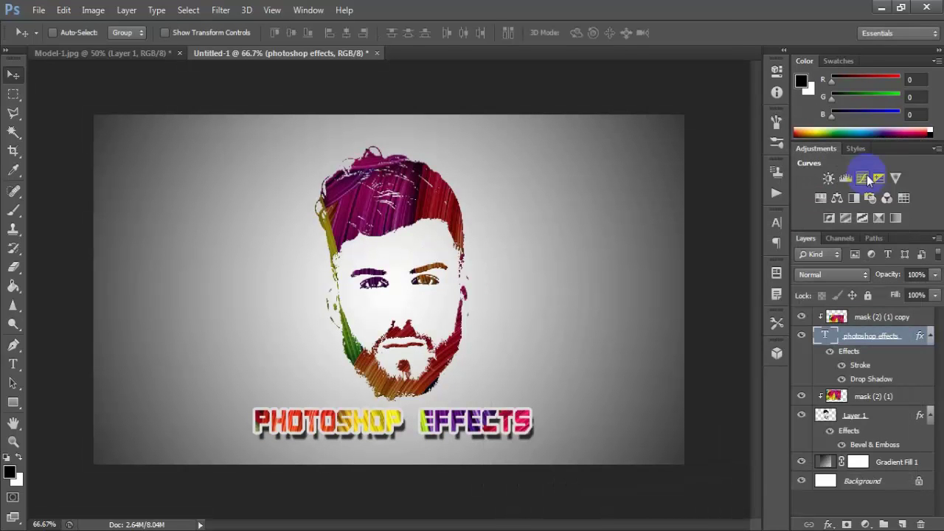
Step: Move the mask (2) (1) copy over the text and lower its opacity to 68%
click(885, 319)
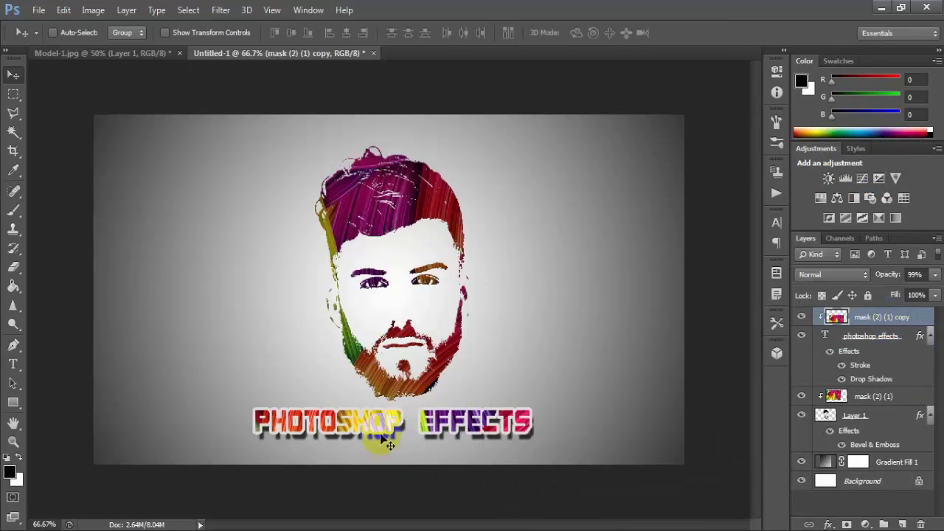
drag(383, 440, 439, 402)
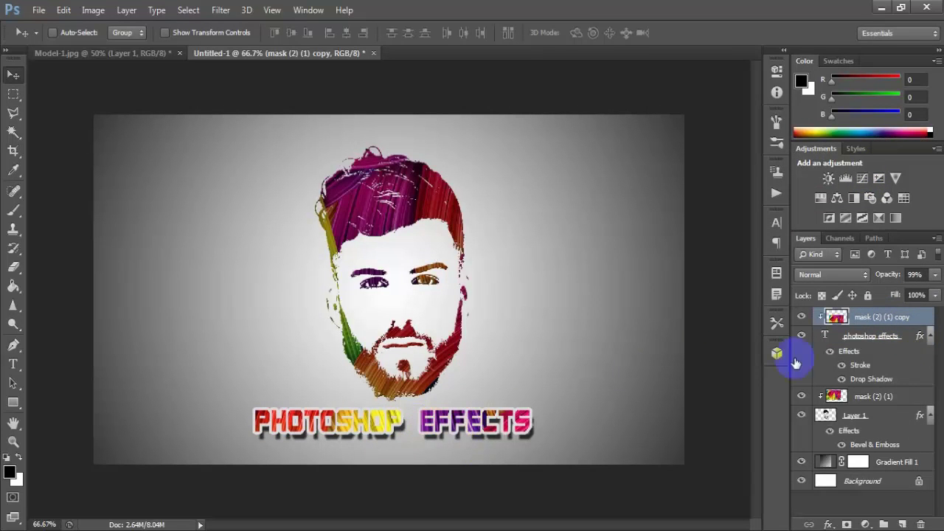
click(937, 278)
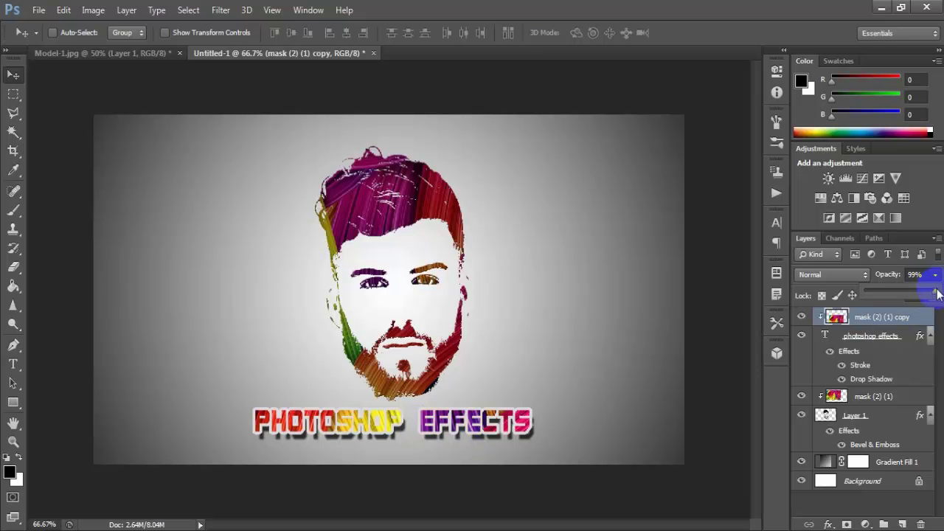
drag(915, 296, 911, 297)
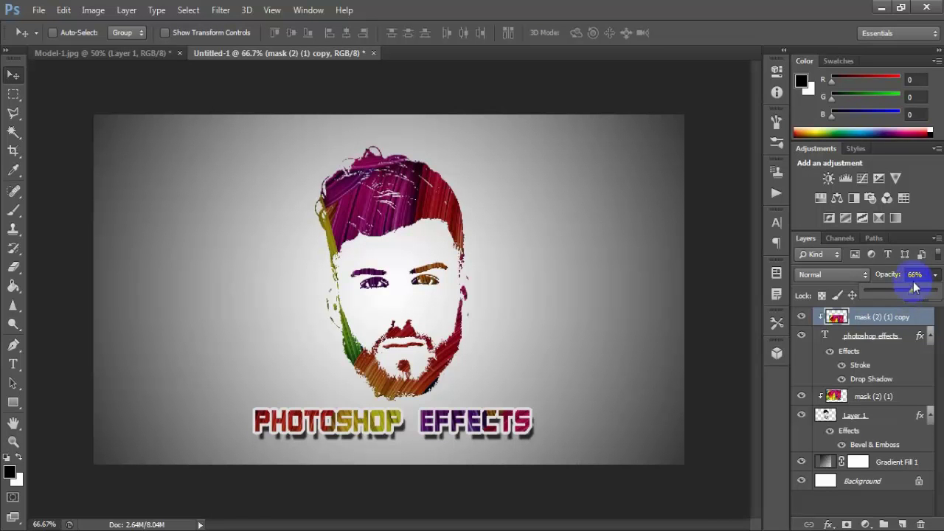
click(914, 274)
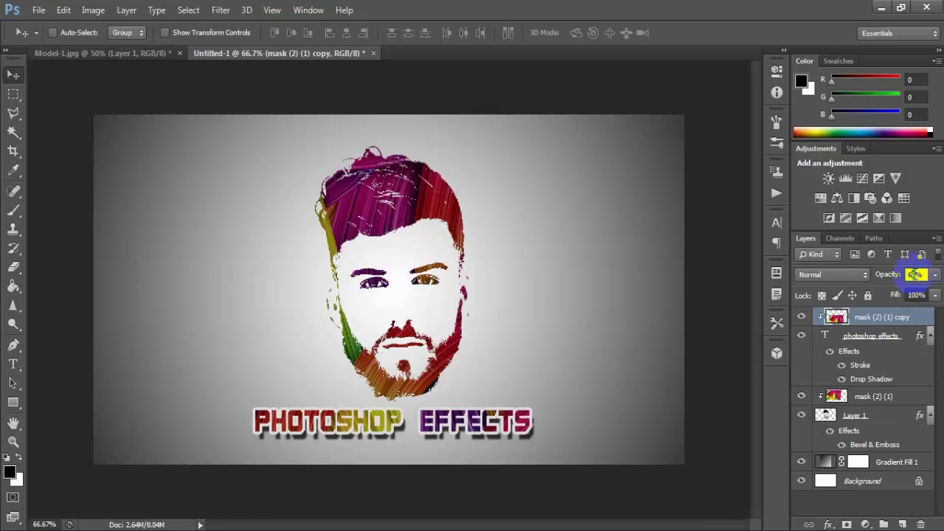
click(459, 486)
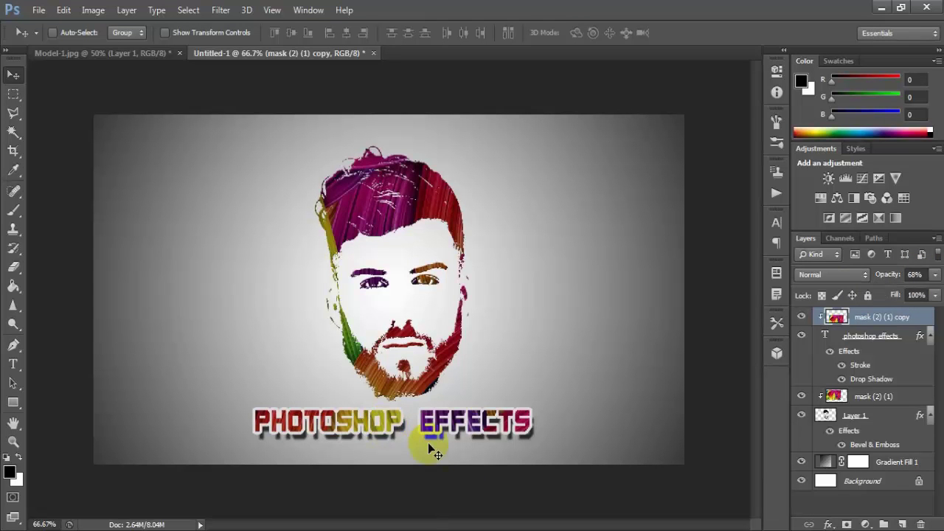
click(929, 336)
Step: Collapse the remaining effects list, then zoom in to inspect the artwork and back out
click(931, 375)
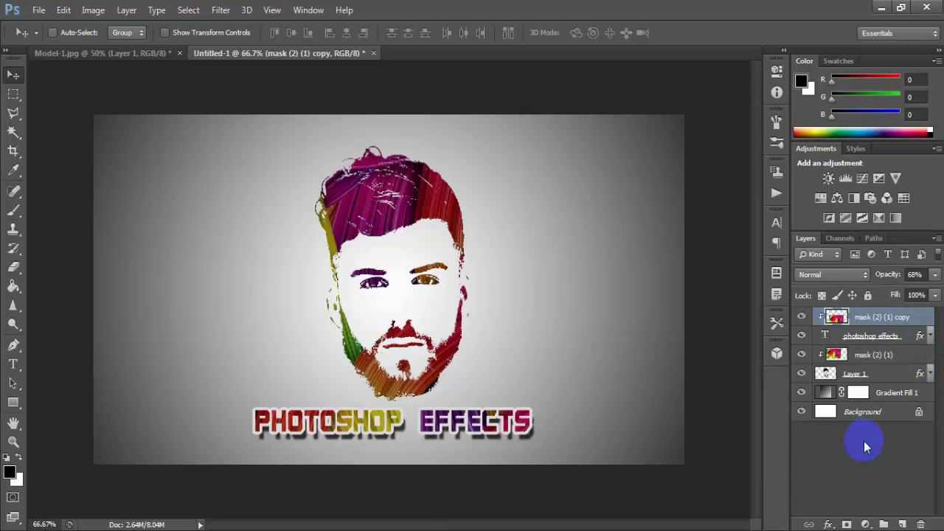
click(14, 442)
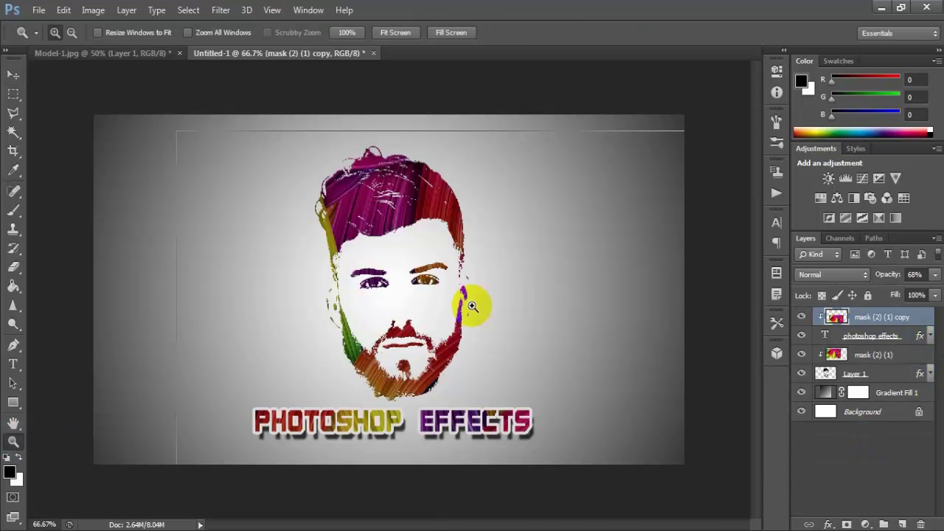
click(472, 303)
scroll(306, 310, down, 2)
scroll(344, 320, up, 1)
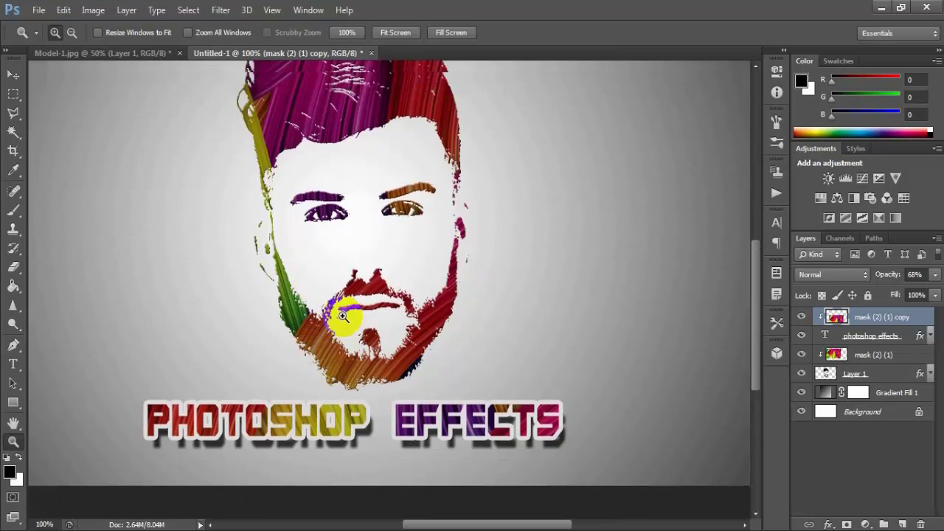
scroll(343, 317, up, 2)
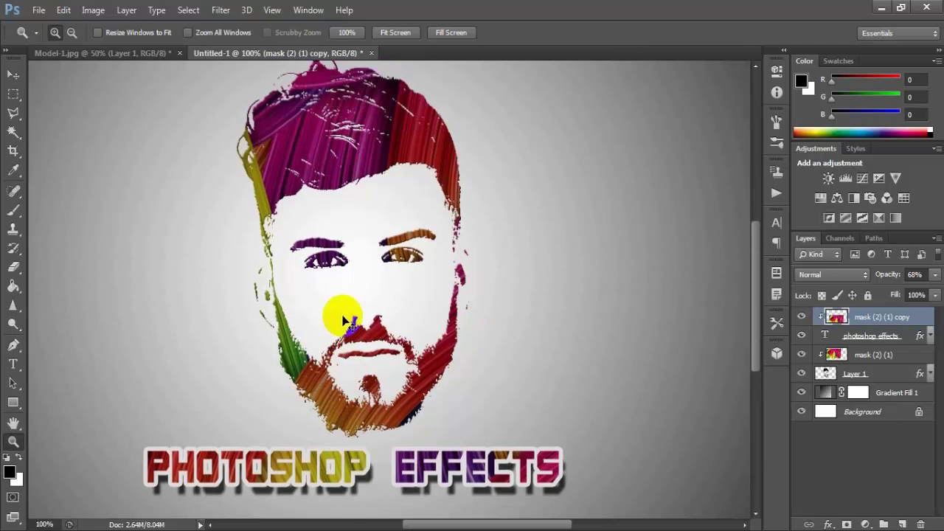
alt+click(343, 319)
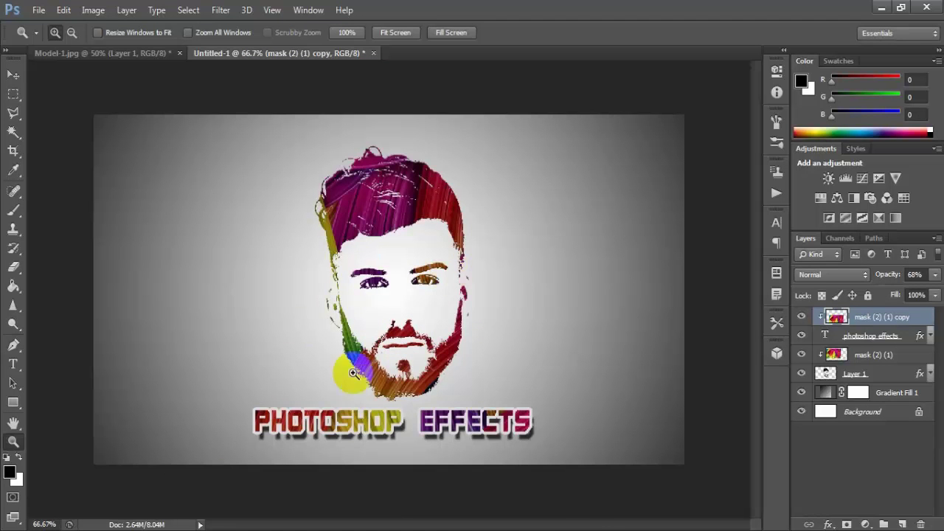